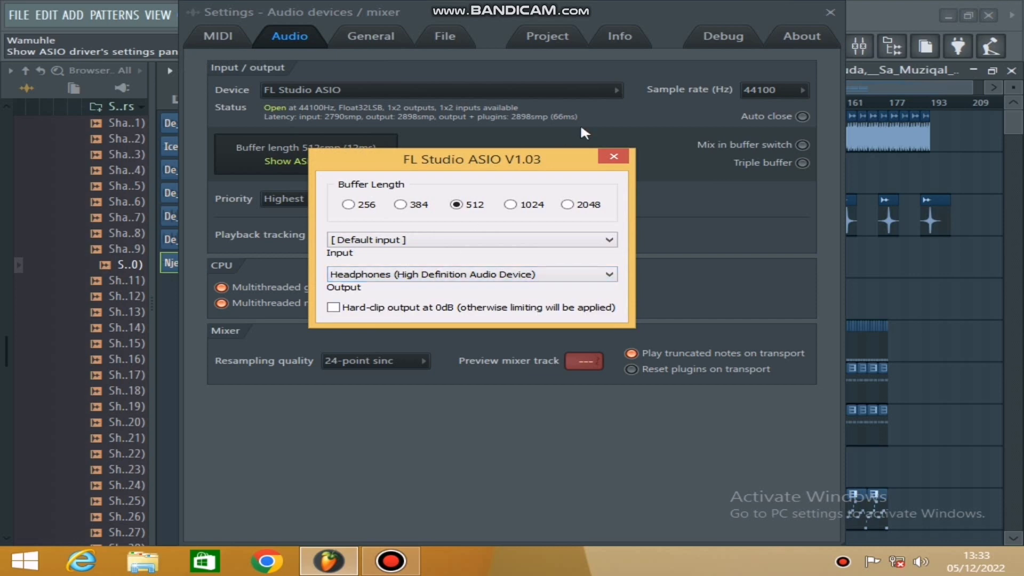
Close the ASIO and audio settings windows, and stop playback with the playlist zoomed in on the song's opening bars
{"action": "left_click", "coordinate": [614, 157]}
{"action": "left_click", "coordinate": [831, 12]}
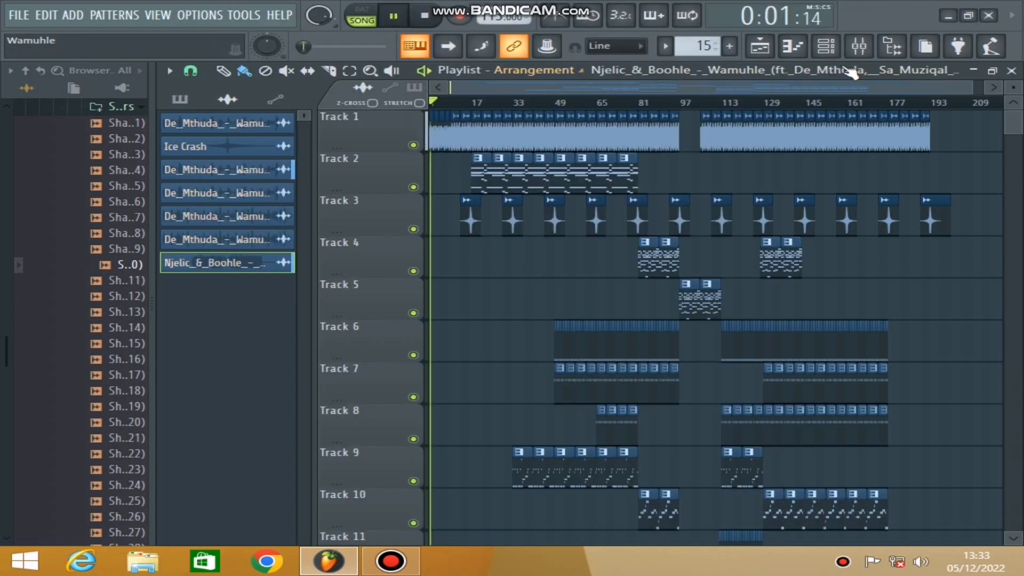
{"action": "left_click_drag", "start_coordinate": [969, 84], "coordinate": [551, 128]}
{"action": "key", "text": "space"}
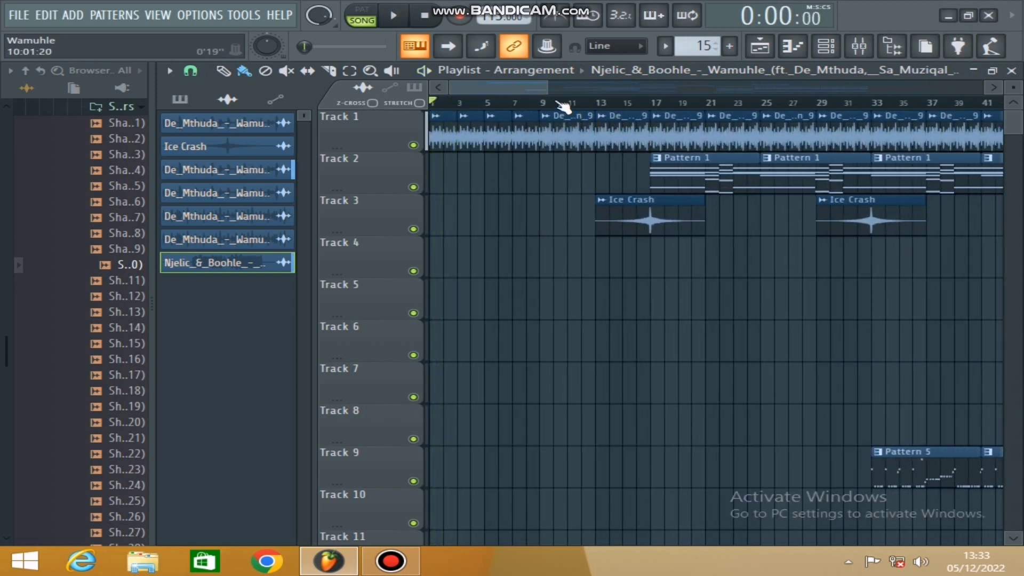
Listen to the arrangement's intro from about bar 9 and from about bar 13
{"action": "key", "text": "space"}
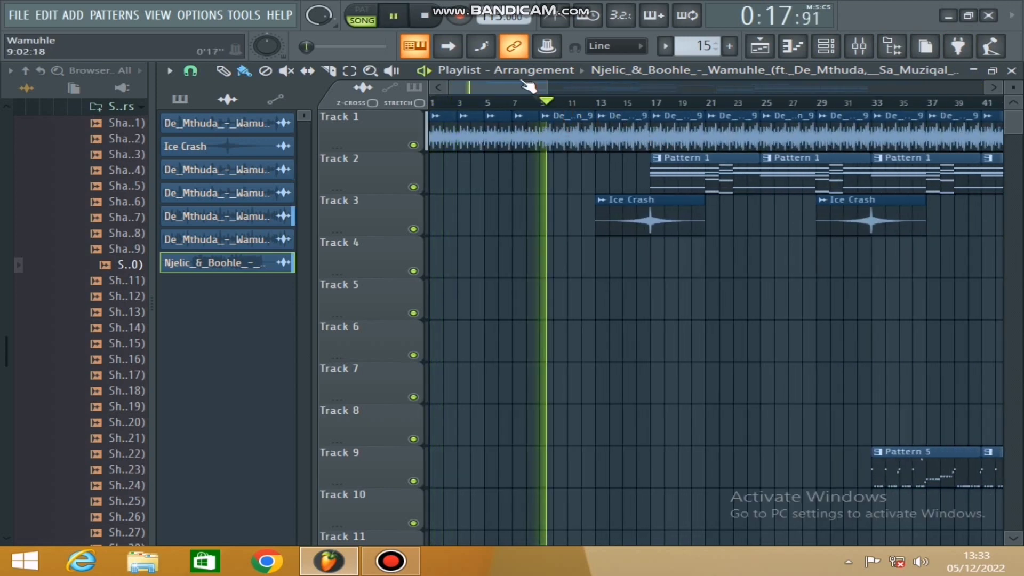
{"action": "mouse_move", "coordinate": [520, 82]}
{"action": "left_mouse_down"}
{"action": "mouse_move", "coordinate": [552, 81]}
{"action": "mouse_move", "coordinate": [526, 90]}
{"action": "left_mouse_up"}
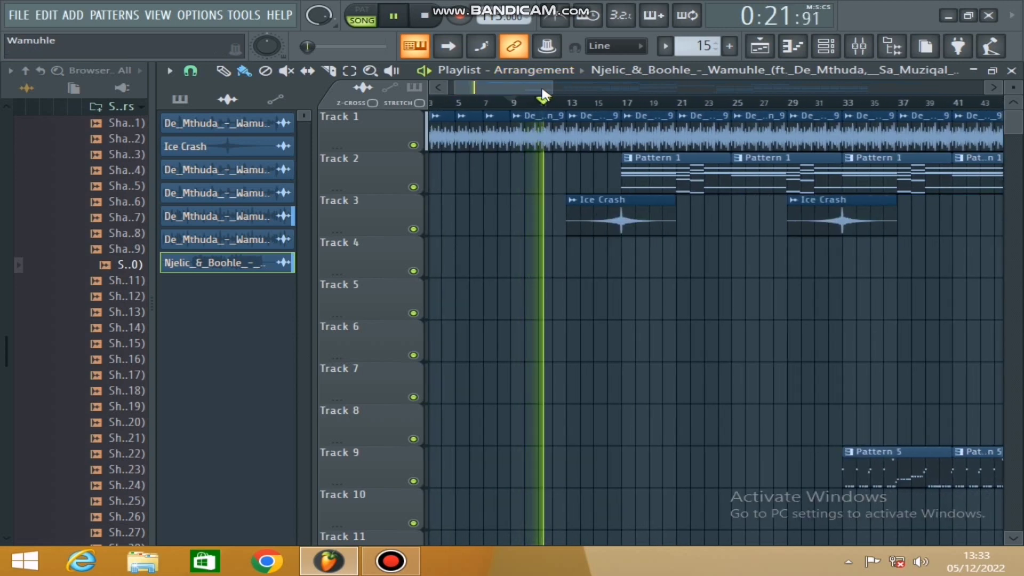
{"action": "left_click", "coordinate": [578, 105]}
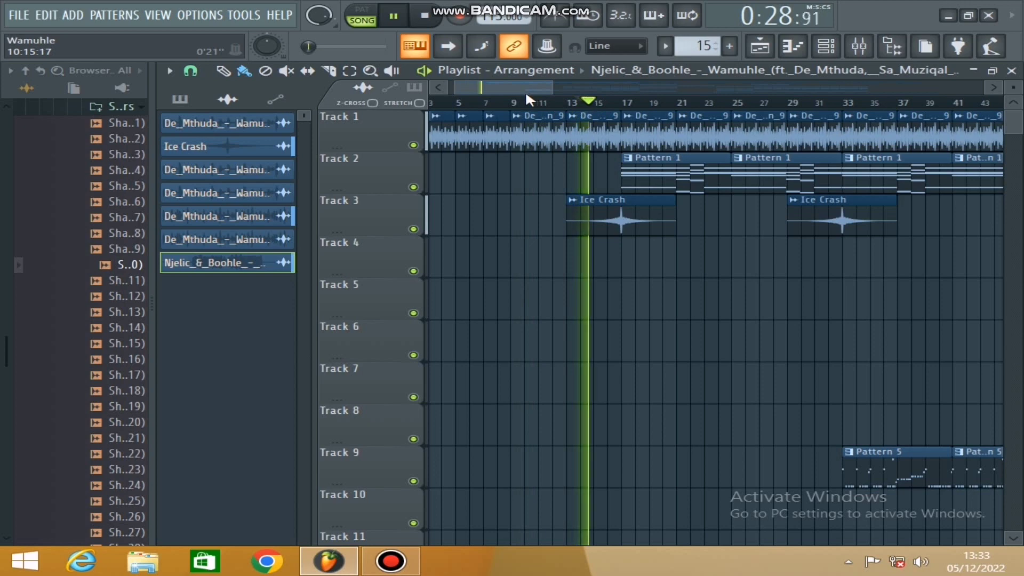
{"action": "key", "text": "space"}
Solo Track 3 in the playlist and listen to its first Ice Crash clip
{"action": "left_click_drag", "start_coordinate": [551, 86], "coordinate": [610, 87]}
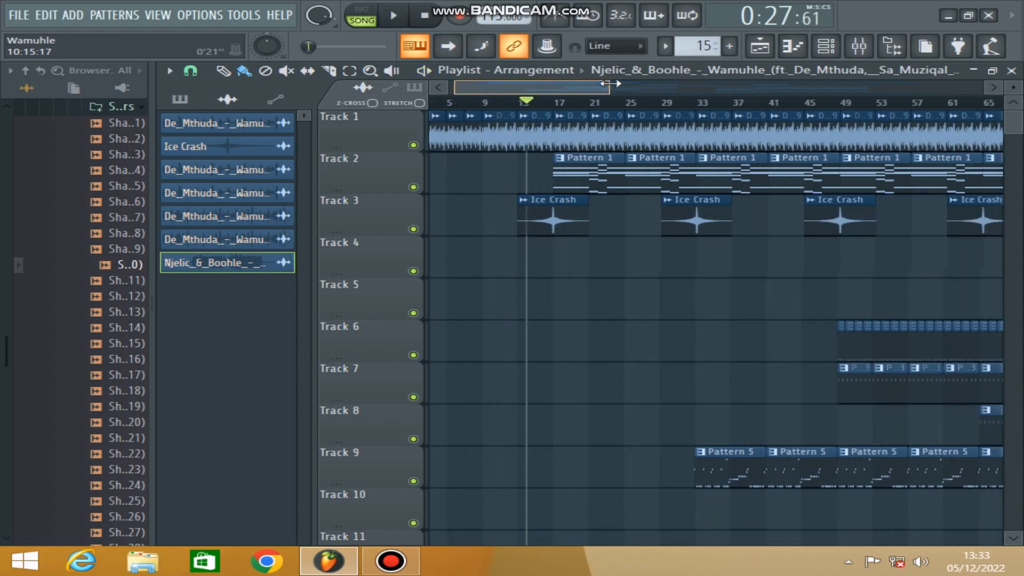
{"action": "right_click", "coordinate": [414, 230]}
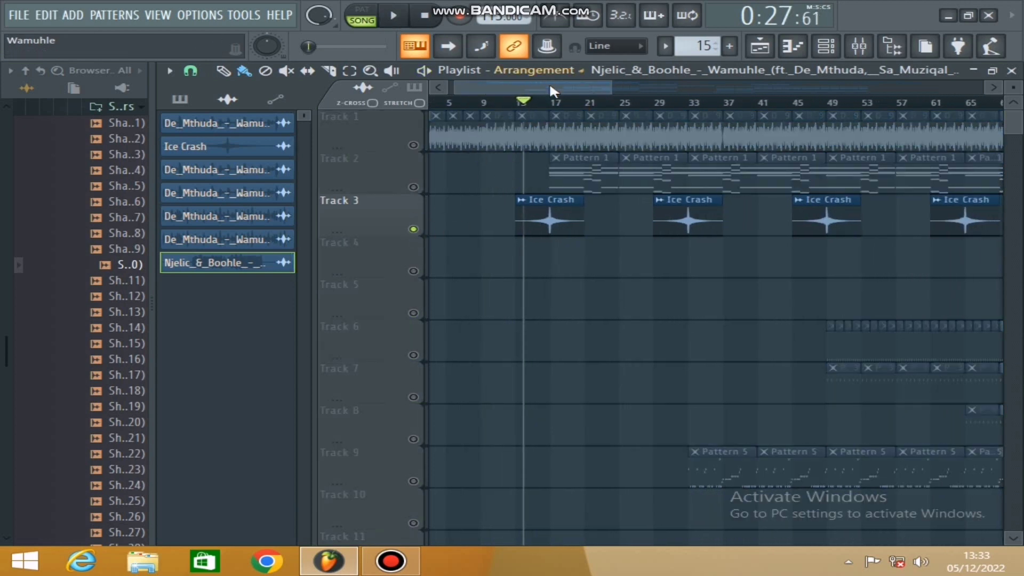
{"action": "key", "text": "space"}
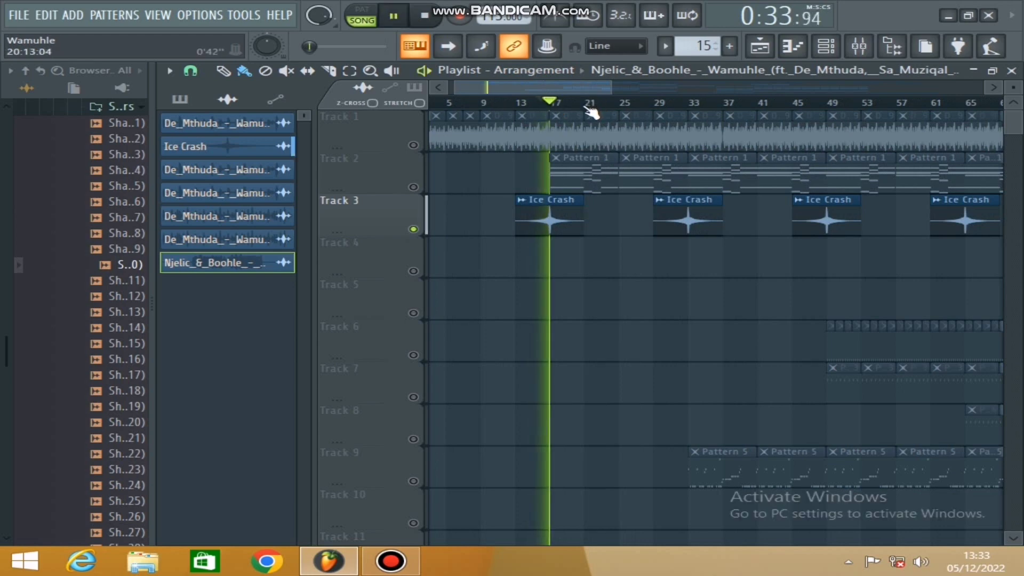
{"action": "key", "text": "space"}
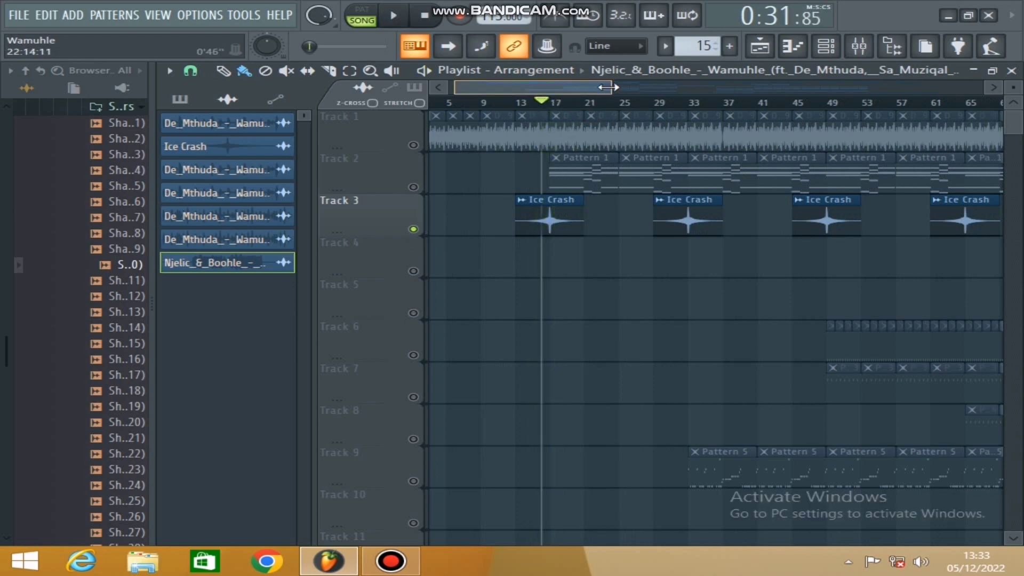
Open Pattern 1 from Track 2, mute its Purity #3 and Purity #4 channels and show the Purity notes in the piano roll
{"action": "left_click_drag", "start_coordinate": [608, 88], "coordinate": [940, 96]}
{"action": "double_click", "coordinate": [582, 171]}
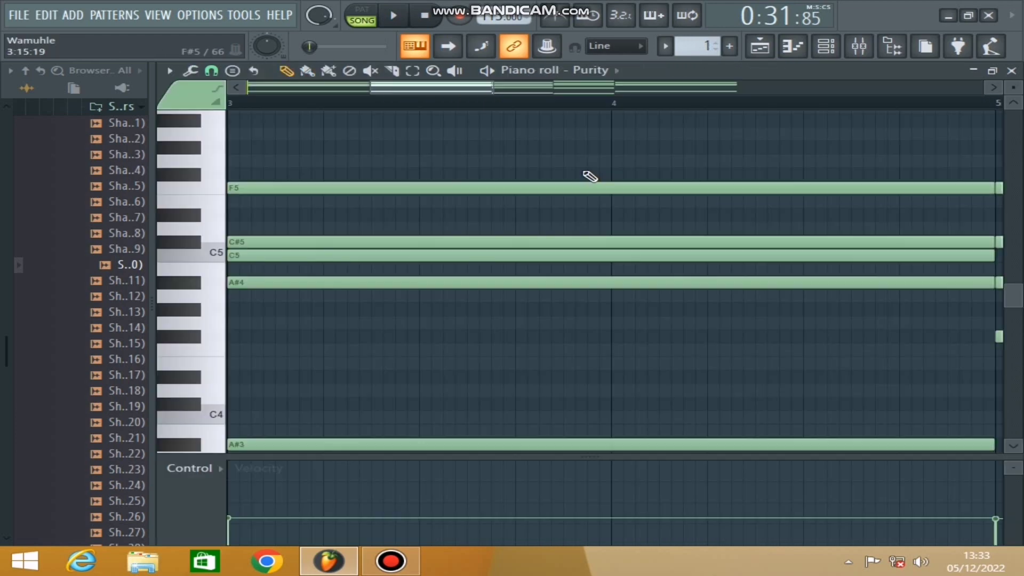
{"action": "left_click_drag", "start_coordinate": [504, 86], "coordinate": [728, 97]}
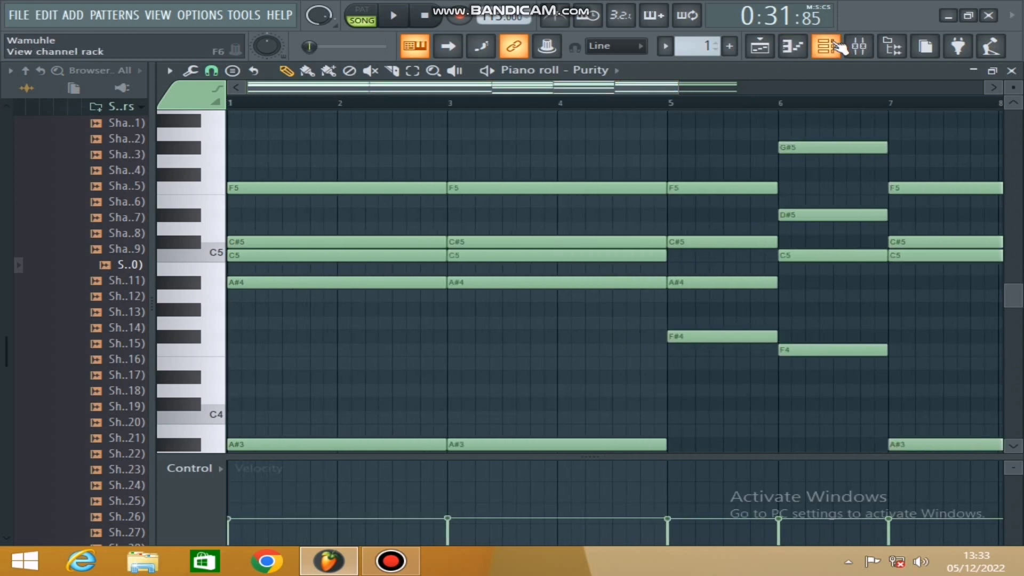
{"action": "left_click", "coordinate": [837, 44]}
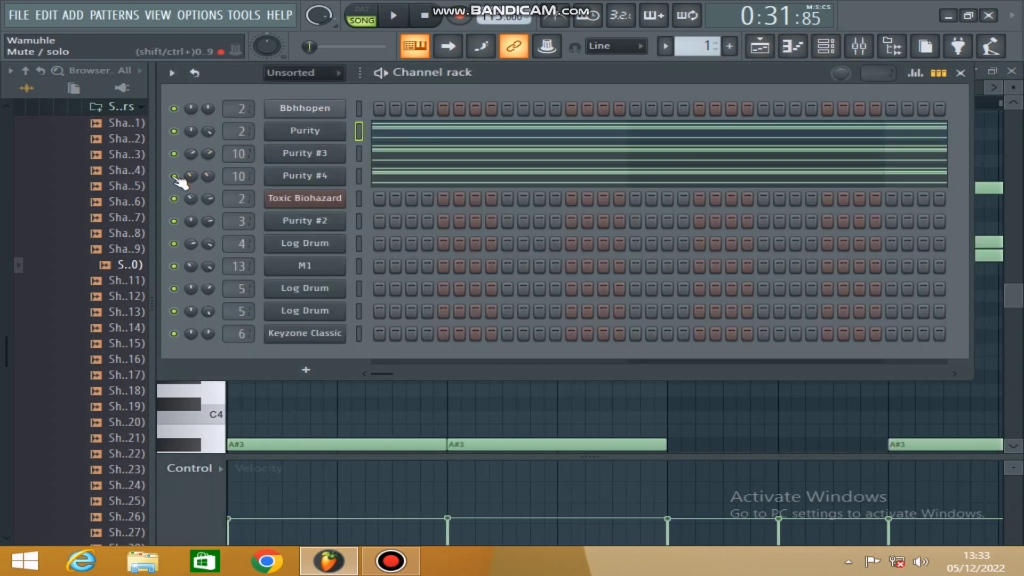
{"action": "left_click", "coordinate": [382, 133]}
{"action": "left_click", "coordinate": [382, 133]}
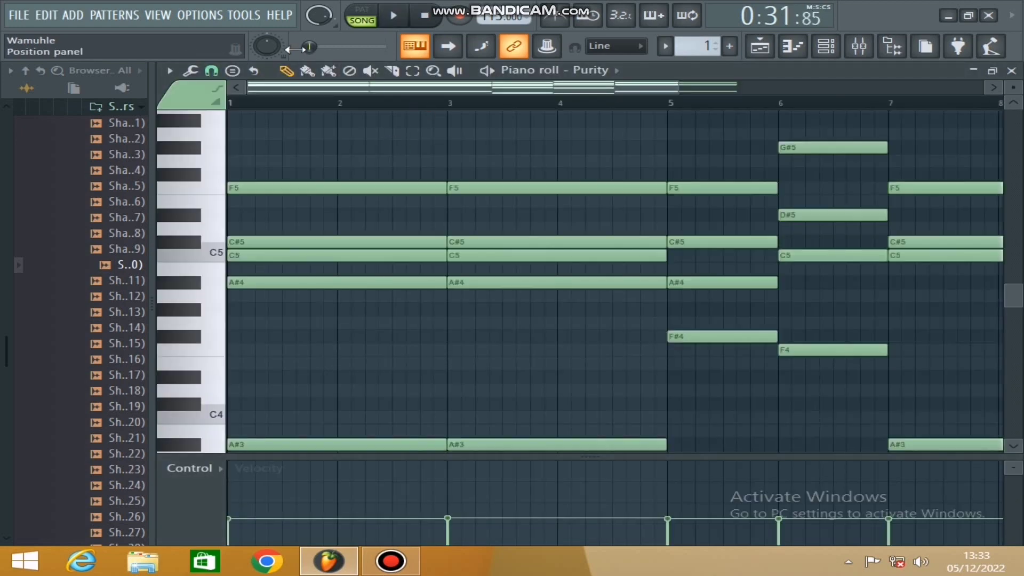
Play the Purity chords in pattern mode and fit all their notes in the piano roll, shrinking the velocity lane
{"action": "left_click", "coordinate": [368, 20]}
{"action": "key", "text": "space"}
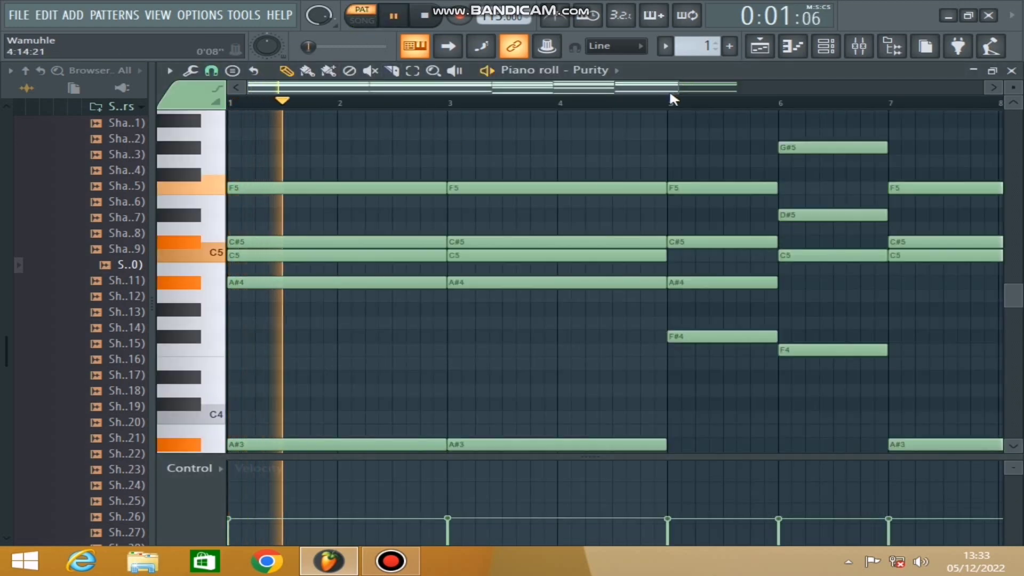
{"action": "left_click_drag", "start_coordinate": [677, 92], "coordinate": [931, 92]}
{"action": "scroll", "coordinate": [880, 284], "scroll_direction": "down", "scroll_amount": 3}
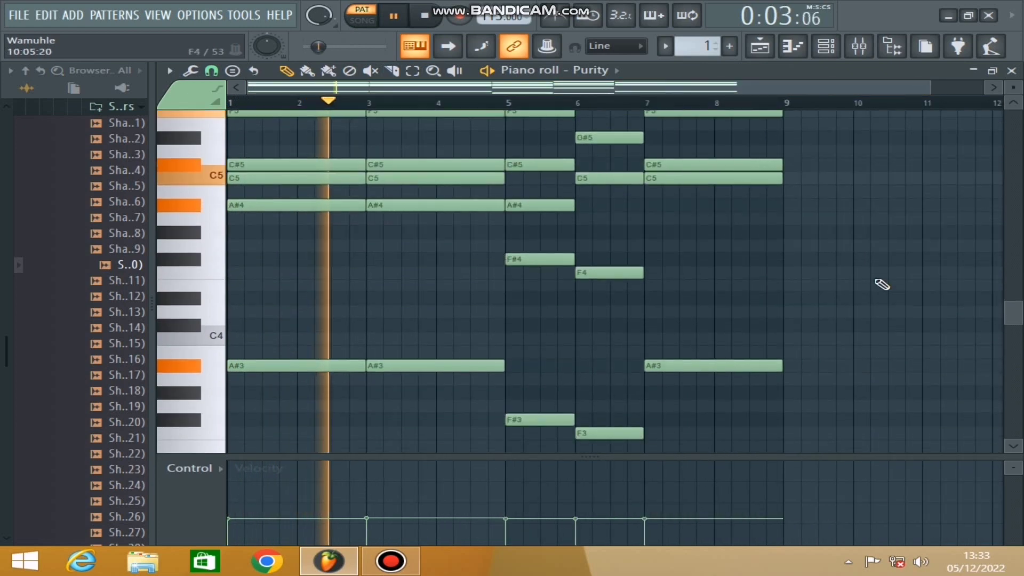
{"action": "scroll", "coordinate": [881, 284], "scroll_direction": "up", "scroll_amount": 3}
{"action": "scroll", "coordinate": [829, 292], "scroll_direction": "down", "scroll_amount": 3}
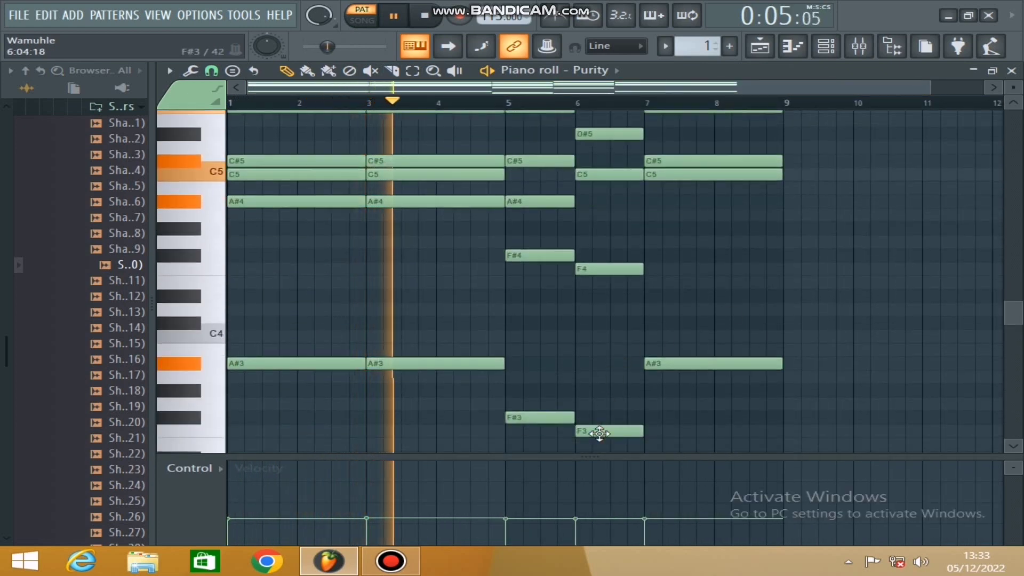
{"action": "left_click_drag", "start_coordinate": [601, 454], "coordinate": [590, 535]}
{"action": "scroll", "coordinate": [937, 288], "scroll_direction": "up", "scroll_amount": 3}
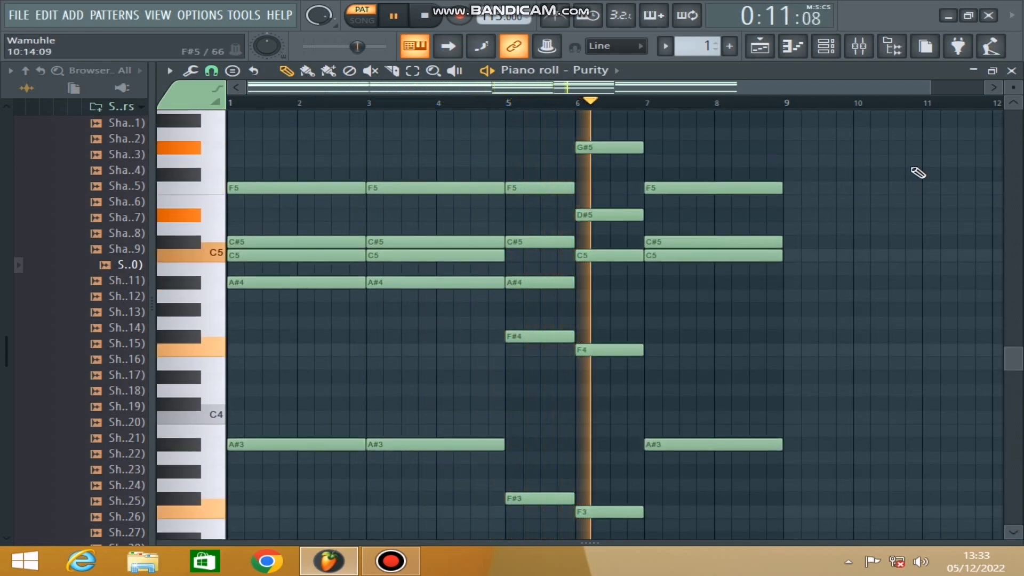
Check which instrument preset the Purity channel uses, and close the plugin window
{"action": "left_click", "coordinate": [824, 48]}
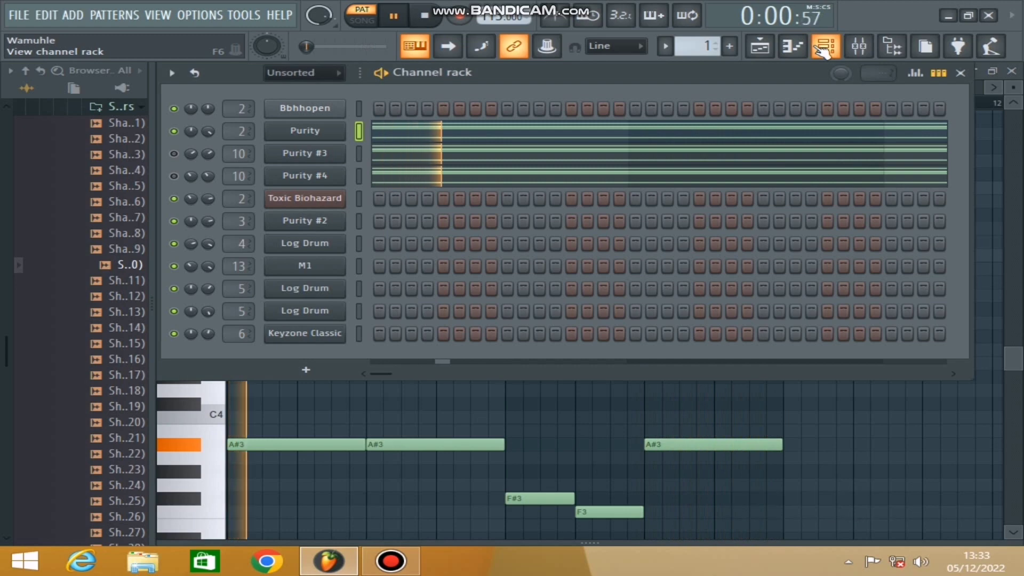
{"action": "left_click", "coordinate": [306, 132]}
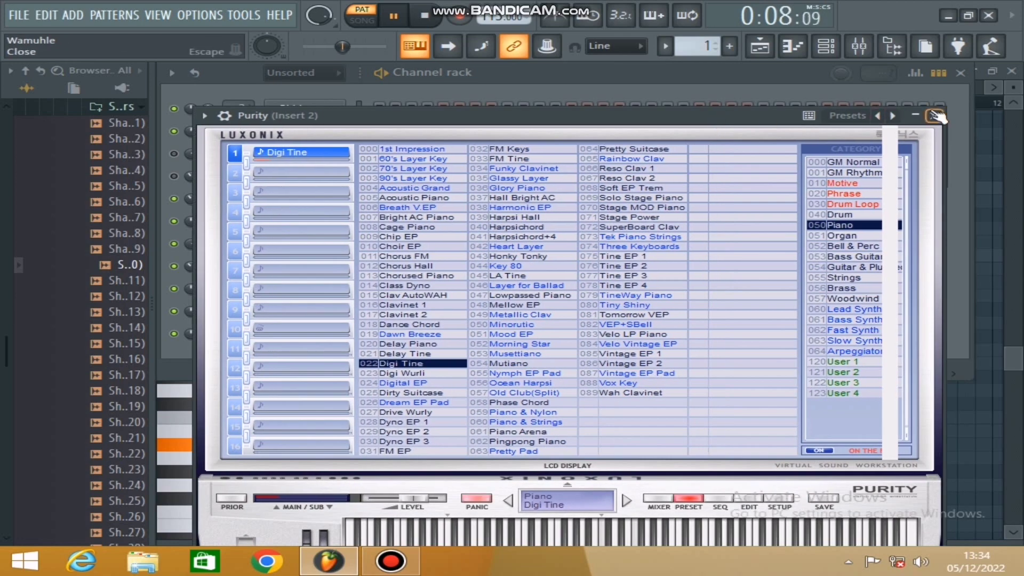
{"action": "left_click", "coordinate": [936, 116]}
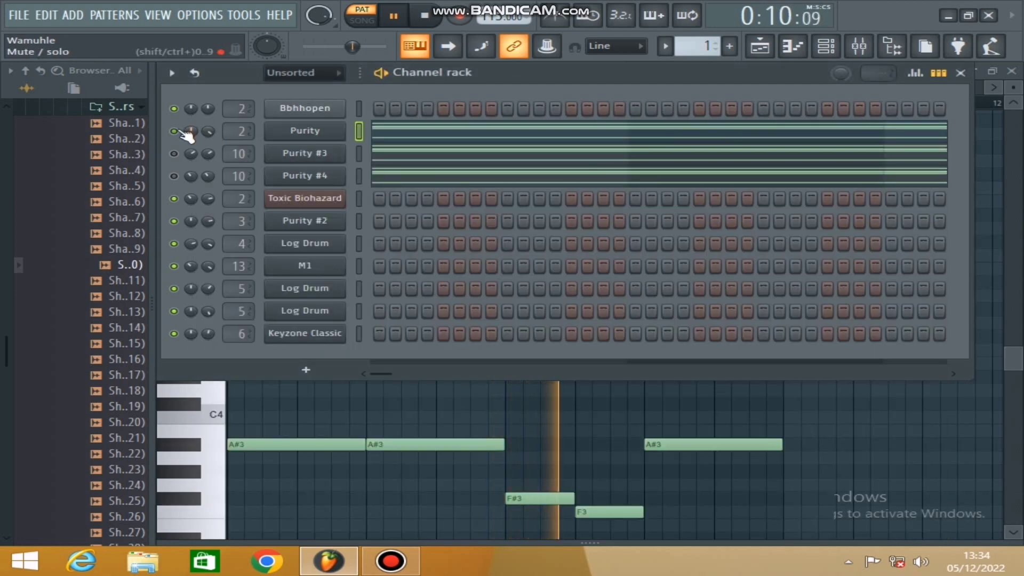
Check the instrument preset of the Purity #3 channel and examine its notes in the piano roll
{"action": "left_click", "coordinate": [295, 155]}
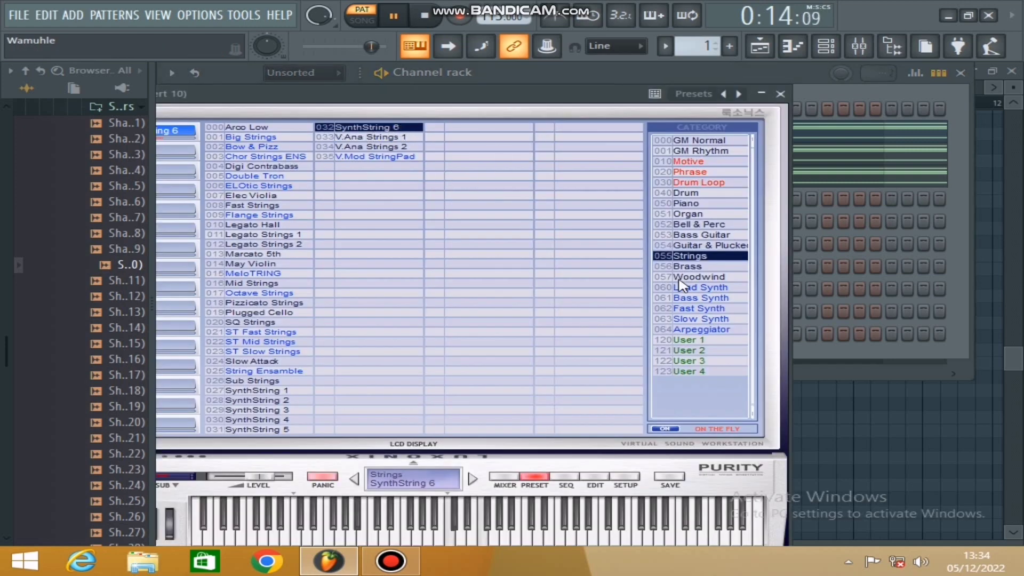
{"action": "left_click", "coordinate": [780, 94]}
{"action": "left_click", "coordinate": [447, 159]}
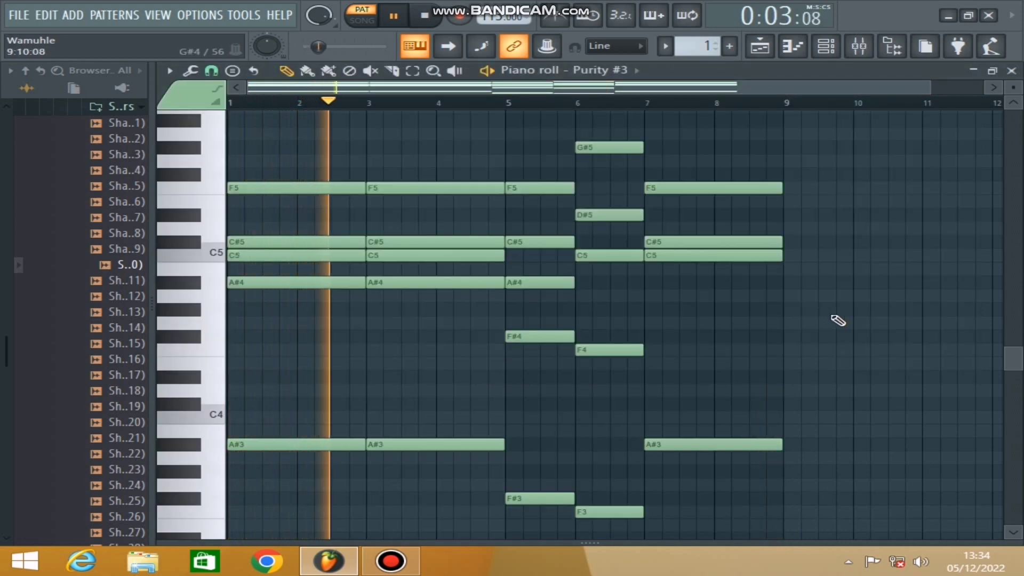
{"action": "scroll", "coordinate": [837, 320], "scroll_direction": "down", "scroll_amount": 1}
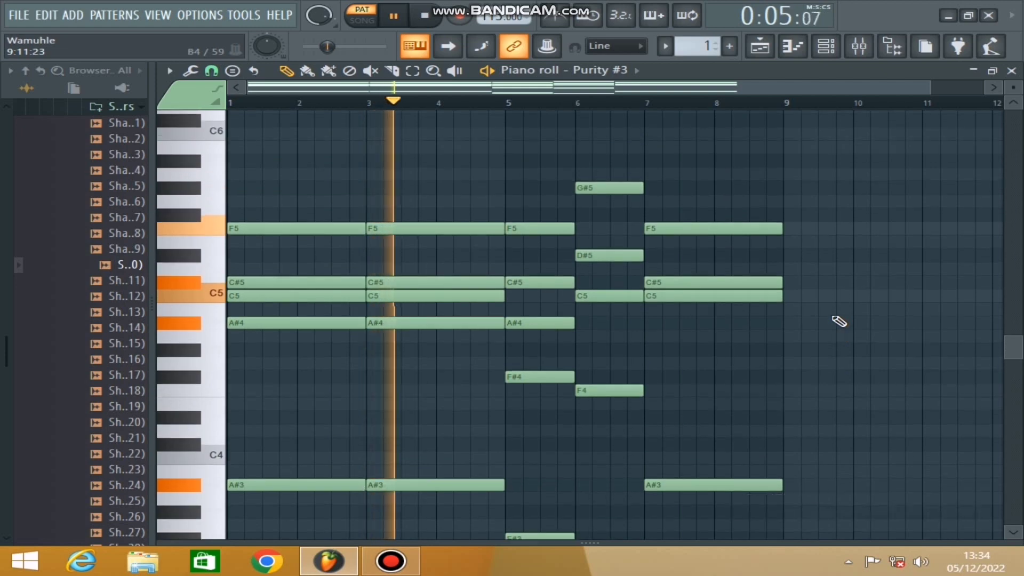
{"action": "scroll", "coordinate": [839, 321], "scroll_direction": "up", "scroll_amount": 1}
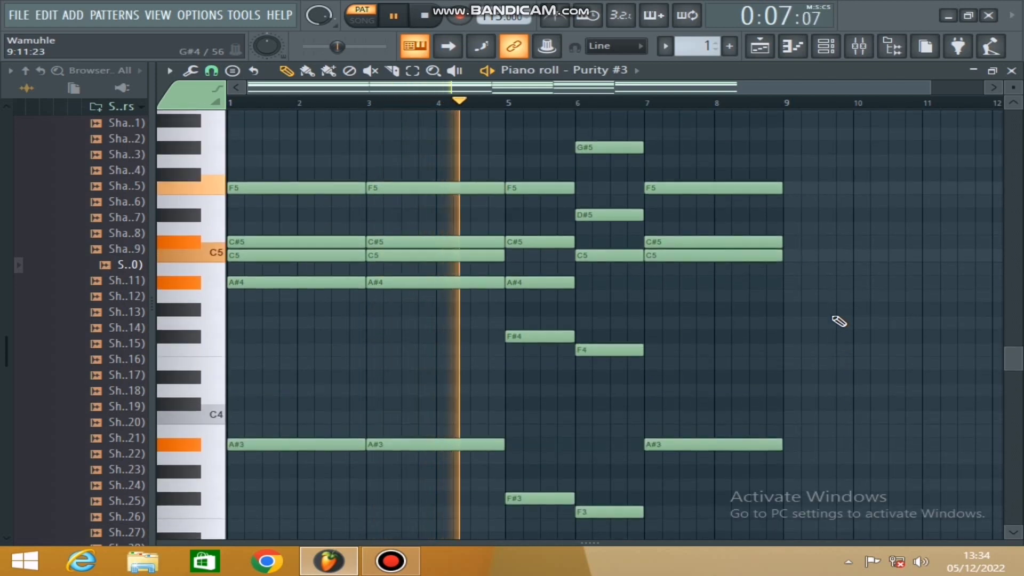
Mute Purity #3, make Purity #4 audible instead and open the Purity #4 notes in the piano roll
{"action": "left_click", "coordinate": [826, 47]}
{"action": "left_click", "coordinate": [174, 153]}
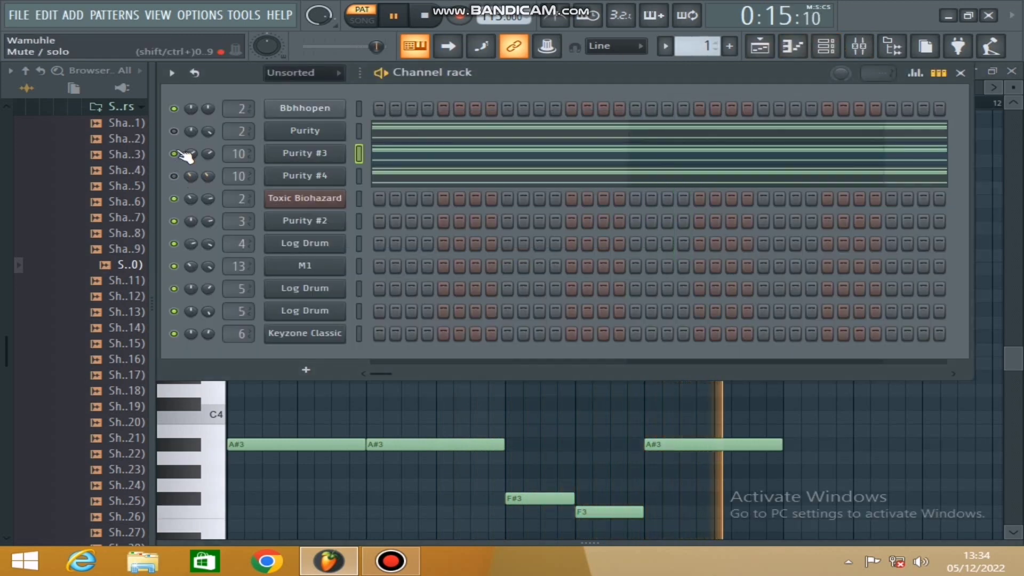
{"action": "left_click", "coordinate": [398, 182]}
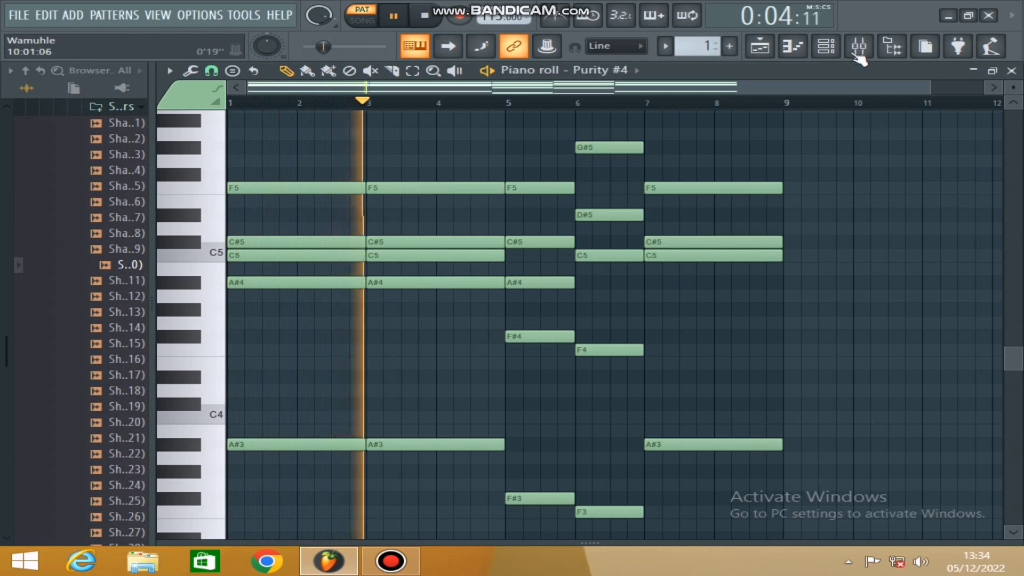
Check which instrument preset the Purity #4 channel uses, and close the plugin window
{"action": "left_click", "coordinate": [825, 46]}
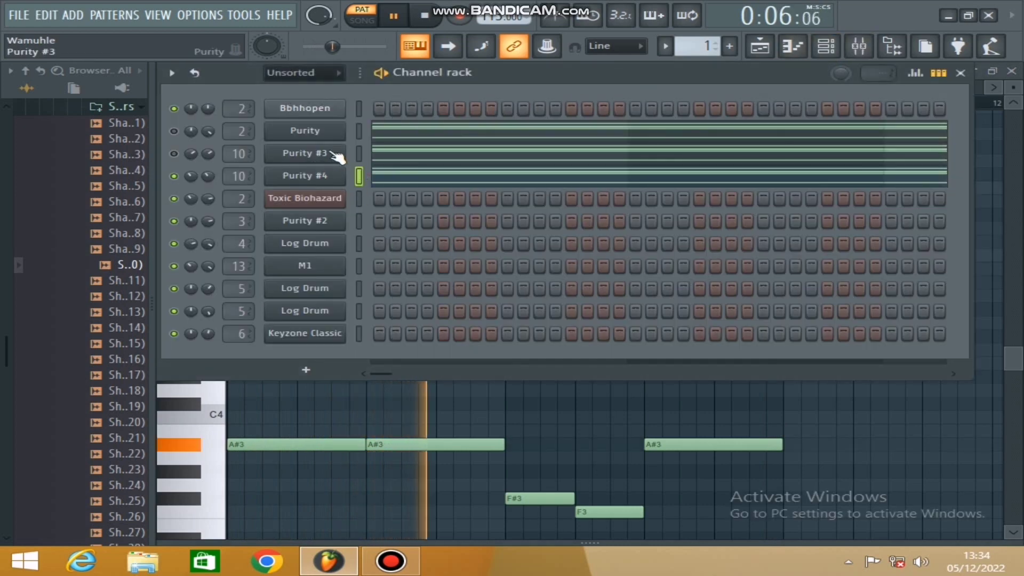
{"action": "left_click", "coordinate": [322, 180]}
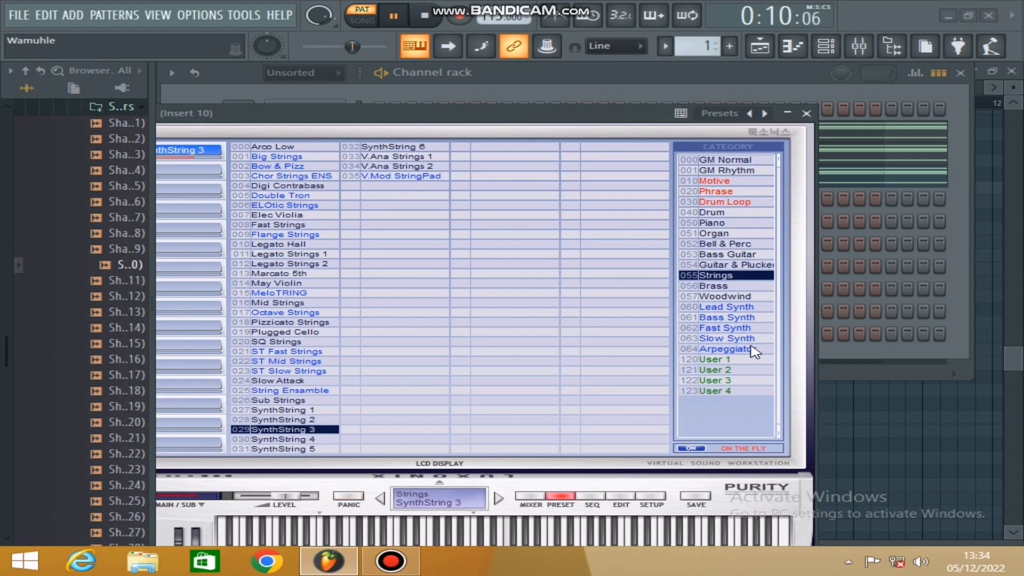
{"action": "left_click", "coordinate": [807, 114]}
Unmute the Purity and Purity #3 channels and return to the playlist
{"action": "left_click", "coordinate": [173, 131]}
{"action": "left_click", "coordinate": [173, 153]}
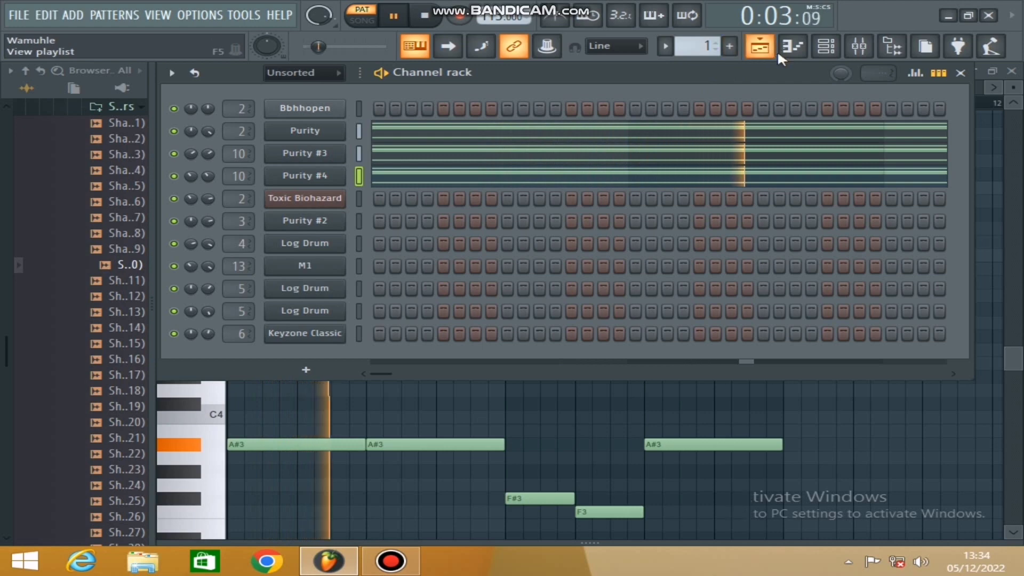
{"action": "left_click", "coordinate": [760, 48]}
{"action": "left_click", "coordinate": [762, 51]}
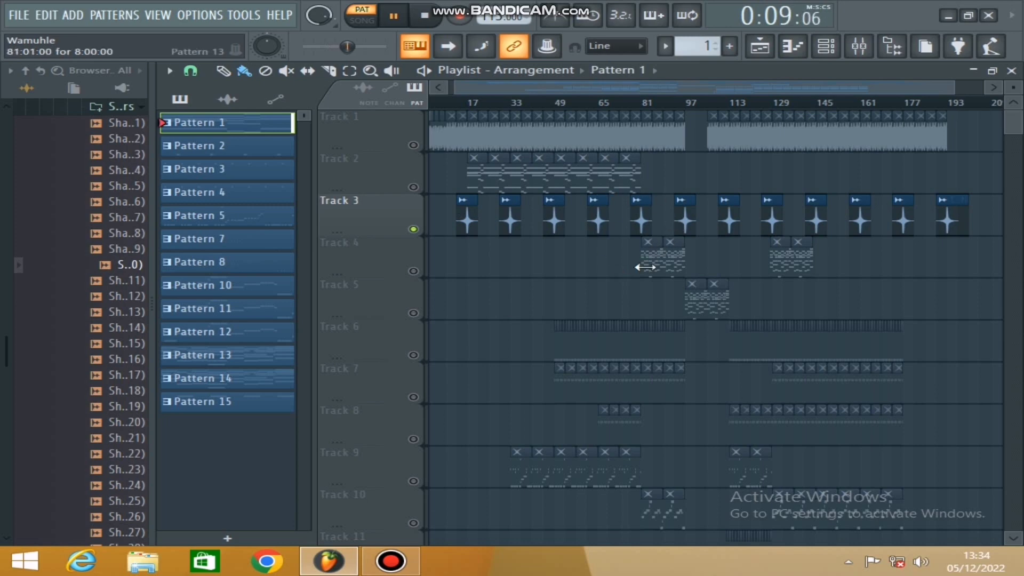
Play the song from about bar 79 and open the first Pattern 13 clip on Track 4 in the piano roll
{"action": "left_click", "coordinate": [637, 101]}
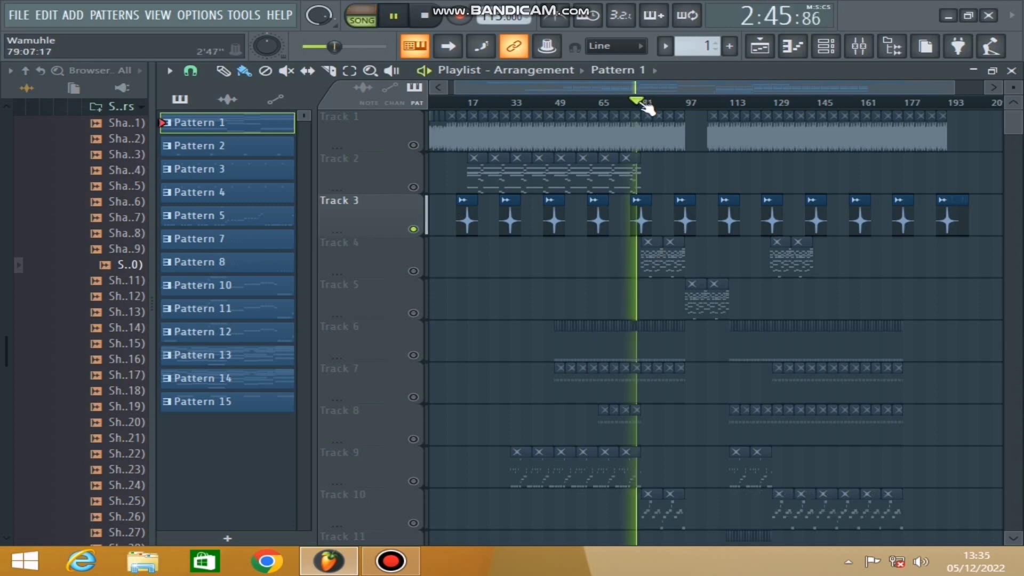
{"action": "double_click", "coordinate": [649, 253]}
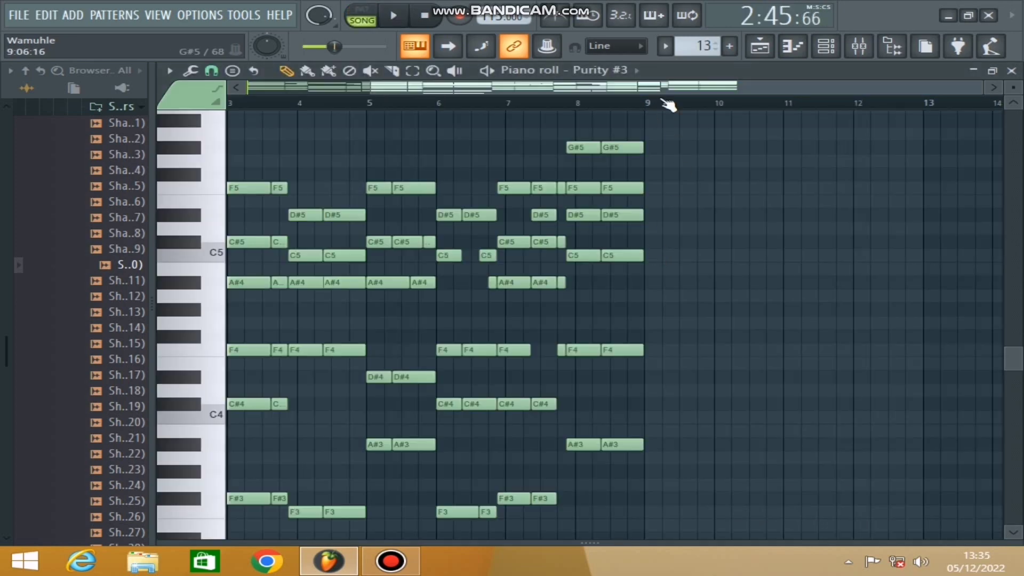
{"action": "scroll", "coordinate": [681, 87], "scroll_direction": "left", "scroll_amount": 2}
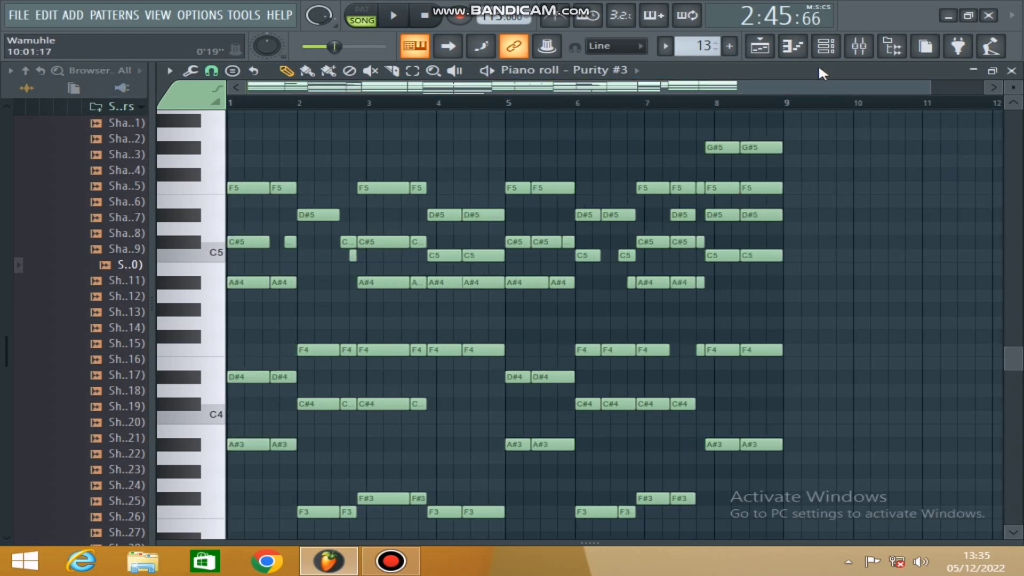
Mute the Keyzone Classic channel and show the Purity #3 notes of Pattern 13 with playback set to pattern mode
{"action": "left_click", "coordinate": [825, 49]}
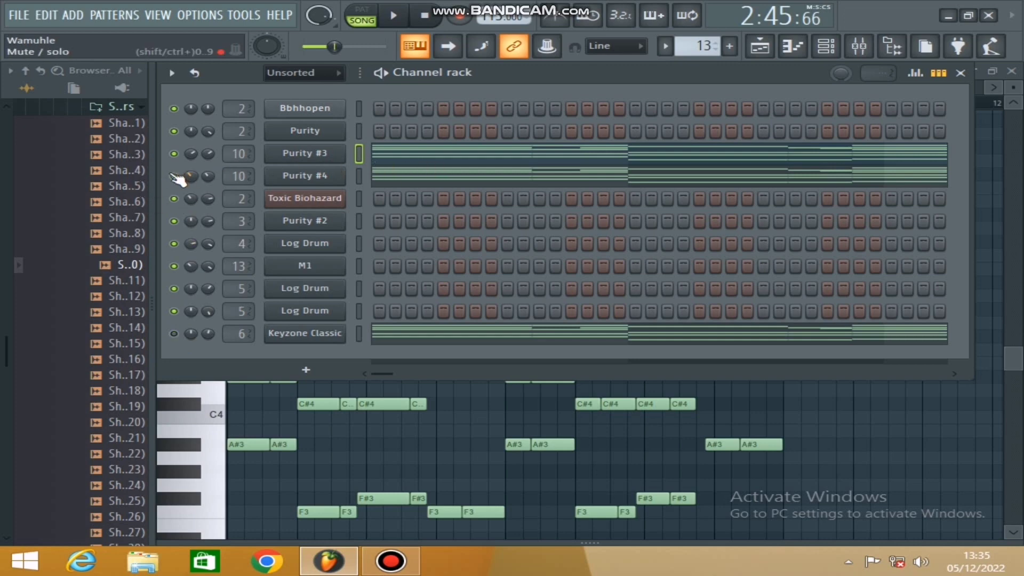
{"action": "left_click", "coordinate": [414, 156]}
{"action": "left_click", "coordinate": [414, 156]}
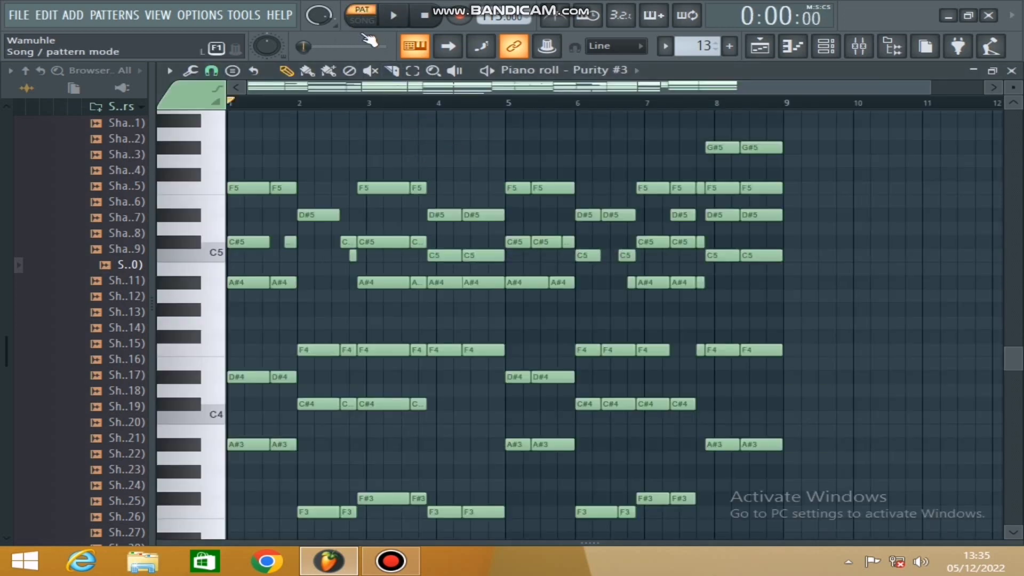
Play Pattern 13 and examine the Purity #3 chord notes across the lower and upper octaves of the piano roll
{"action": "key", "text": "space"}
{"action": "scroll", "coordinate": [871, 265], "scroll_direction": "down", "scroll_amount": 3}
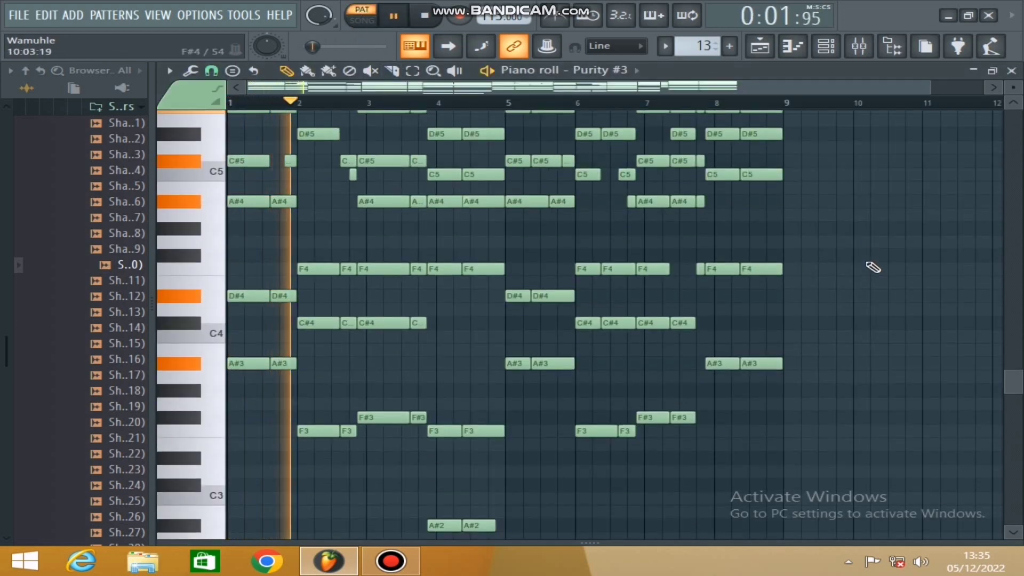
{"action": "scroll", "coordinate": [873, 267], "scroll_direction": "up", "scroll_amount": 3}
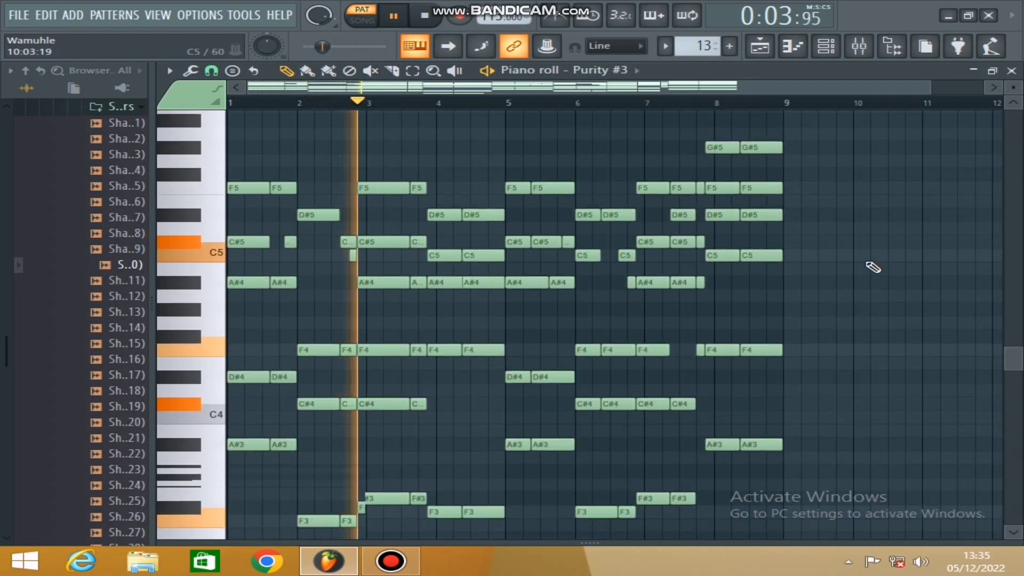
{"action": "scroll", "coordinate": [873, 267], "scroll_direction": "down", "scroll_amount": 3}
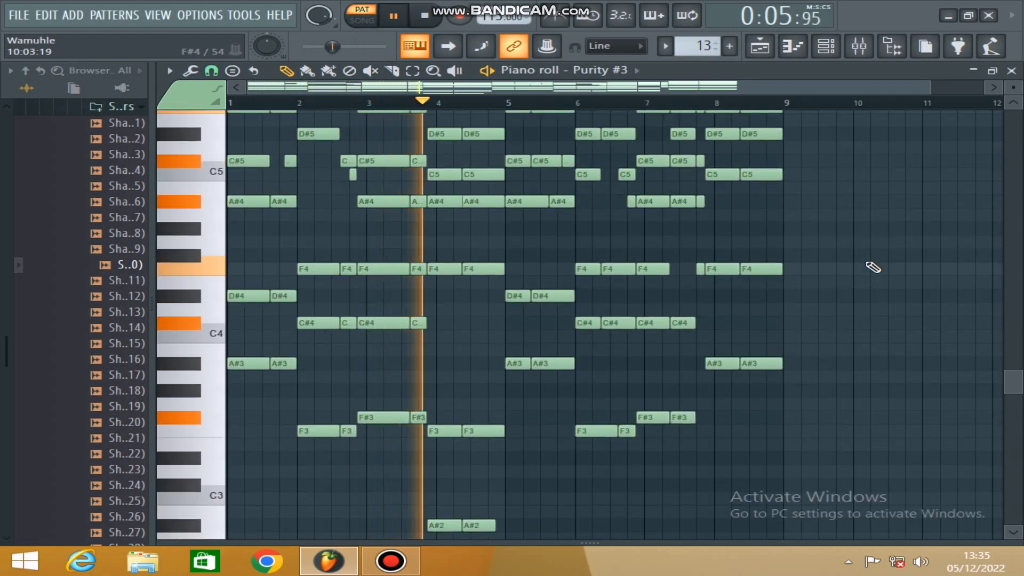
{"action": "scroll", "coordinate": [873, 267], "scroll_direction": "up", "scroll_amount": 3}
{"action": "scroll", "coordinate": [873, 267], "scroll_direction": "down", "scroll_amount": 2}
{"action": "scroll", "coordinate": [873, 266], "scroll_direction": "up", "scroll_amount": 2}
{"action": "scroll", "coordinate": [873, 266], "scroll_direction": "down", "scroll_amount": 3}
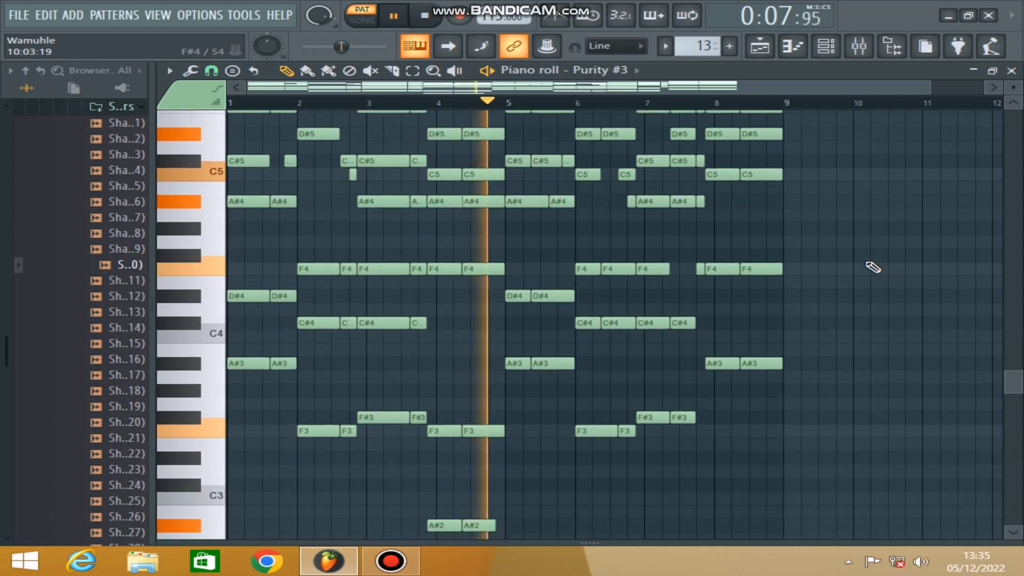
{"action": "scroll", "coordinate": [875, 262], "scroll_direction": "up", "scroll_amount": 2}
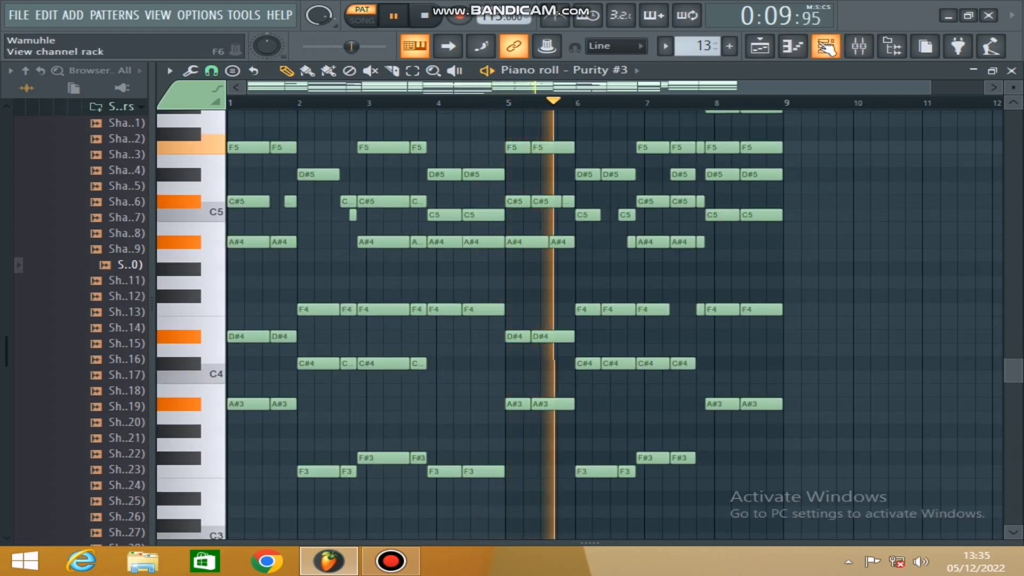
Check which instrument preset the Purity #3 channel uses, and close the plugin window
{"action": "left_click", "coordinate": [825, 46]}
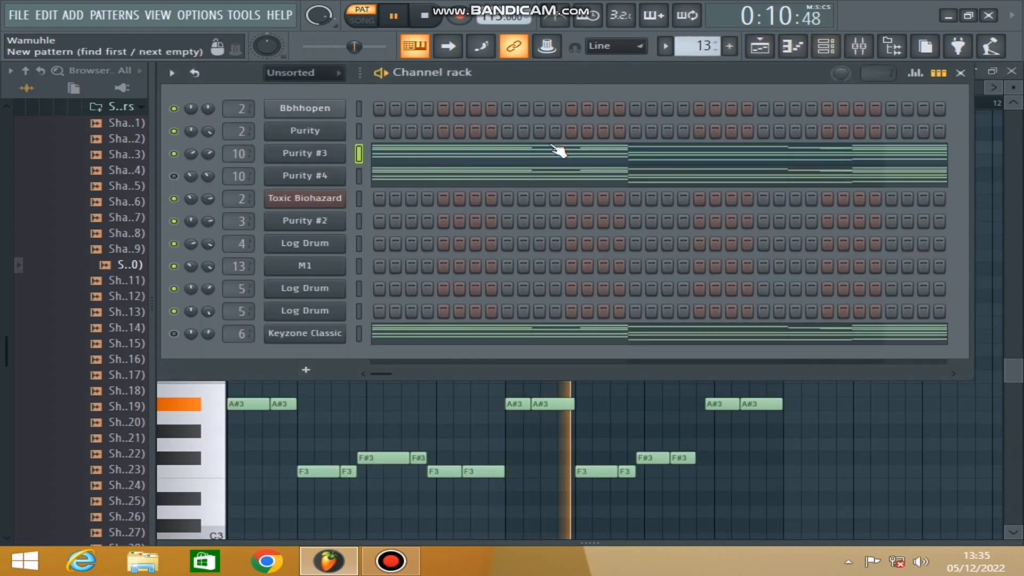
{"action": "left_click", "coordinate": [352, 155]}
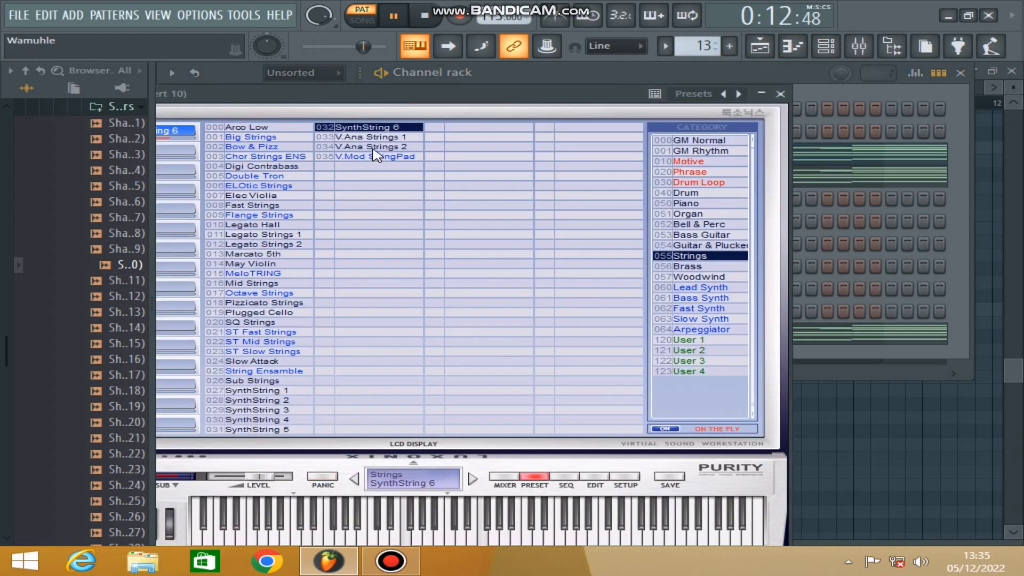
{"action": "left_click", "coordinate": [780, 94]}
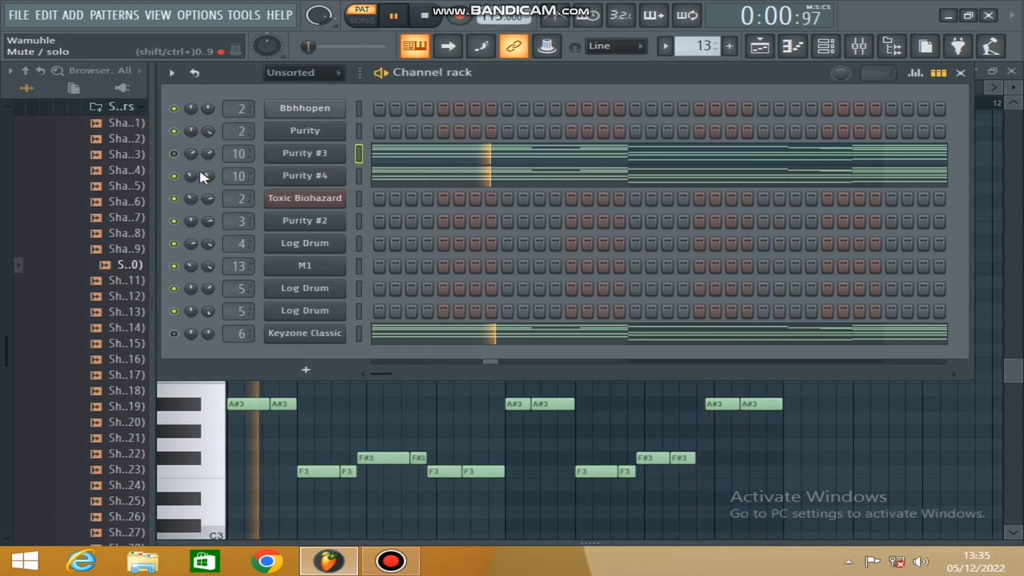
Audition Purity #4 in place of Purity #3 and examine its Pattern 13 notes in the piano roll
{"action": "left_click", "coordinate": [393, 176]}
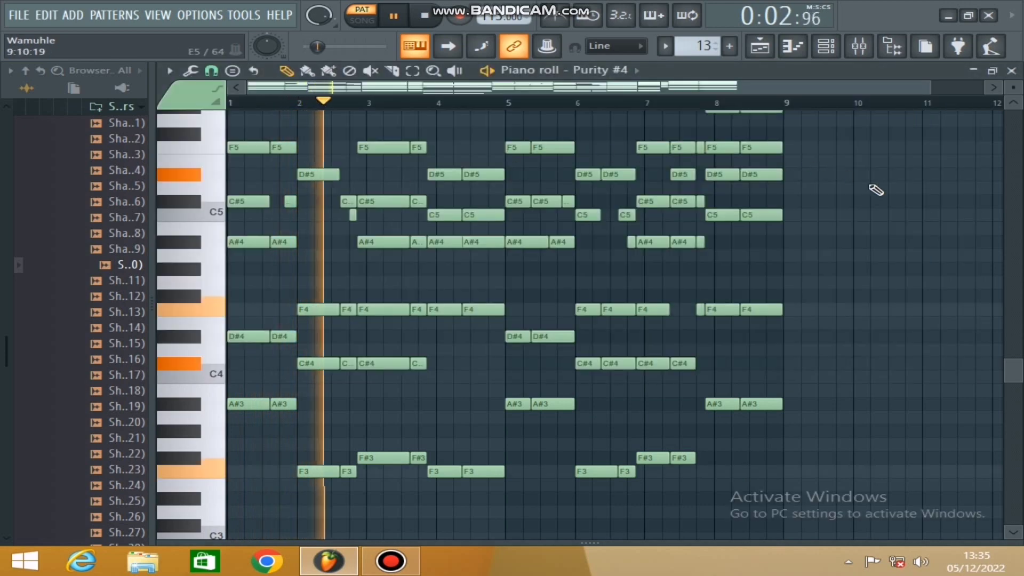
{"action": "scroll", "coordinate": [915, 202], "scroll_direction": "up", "scroll_amount": 2}
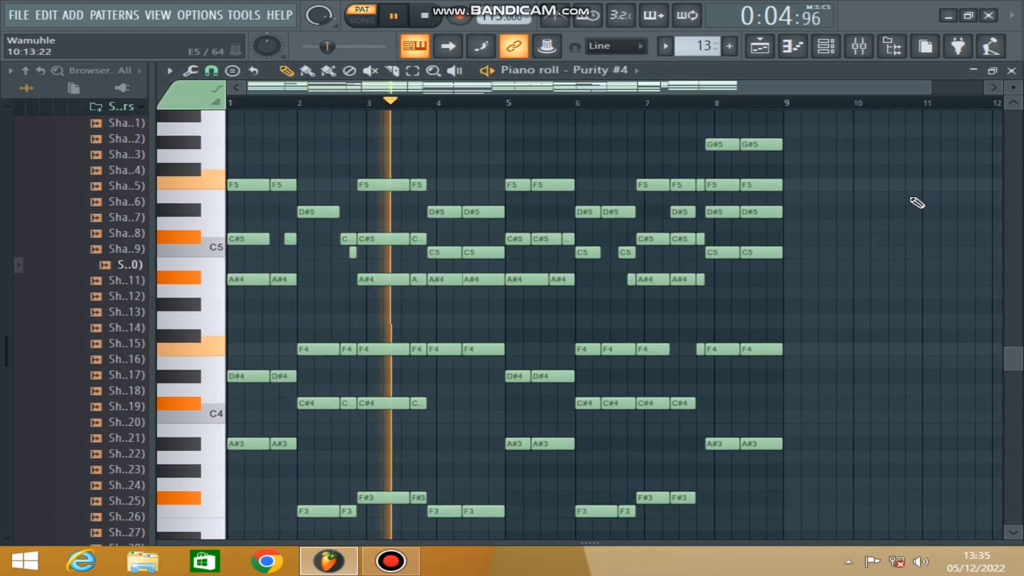
{"action": "scroll", "coordinate": [917, 201], "scroll_direction": "down", "scroll_amount": 2}
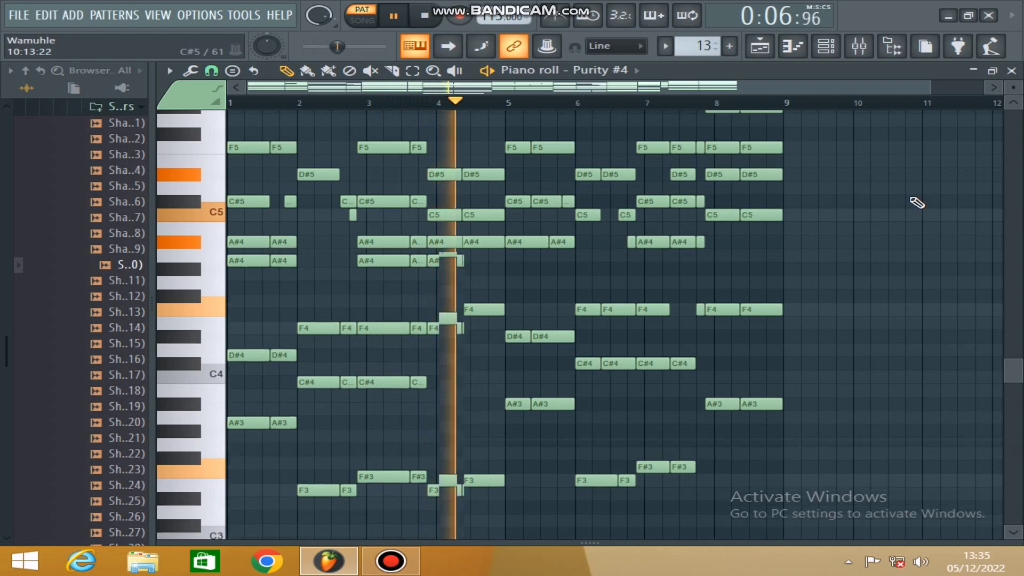
{"action": "scroll", "coordinate": [916, 202], "scroll_direction": "up", "scroll_amount": 2}
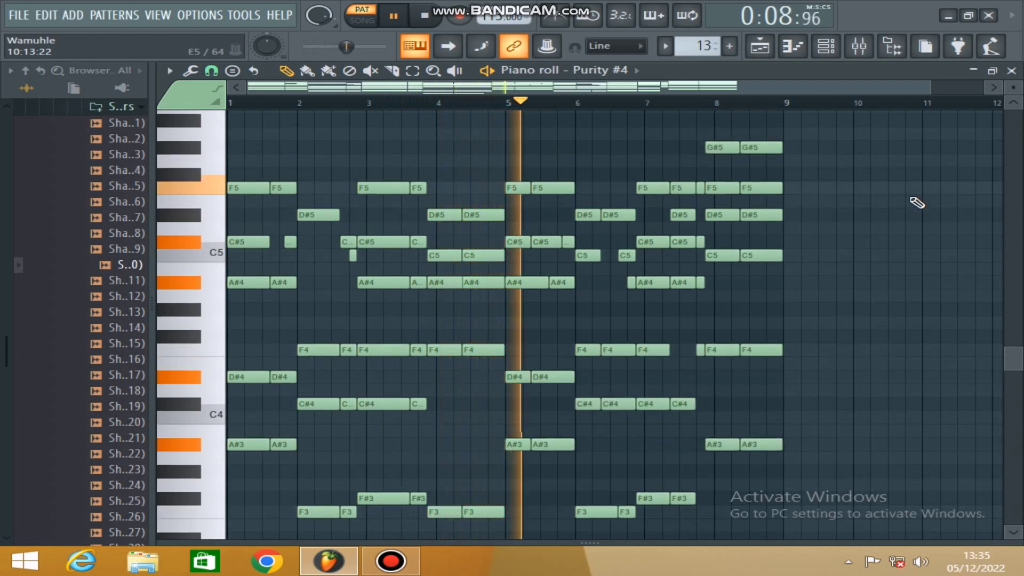
Inspect the strings preset loaded in the Purity #4 channel and close the plugin window
{"action": "left_click", "coordinate": [833, 46]}
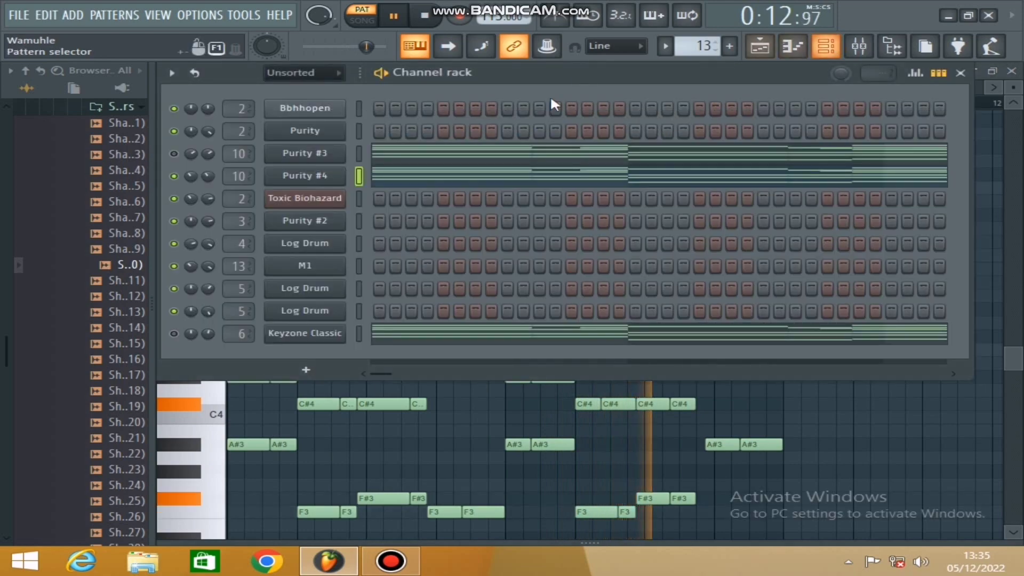
{"action": "left_click", "coordinate": [302, 176]}
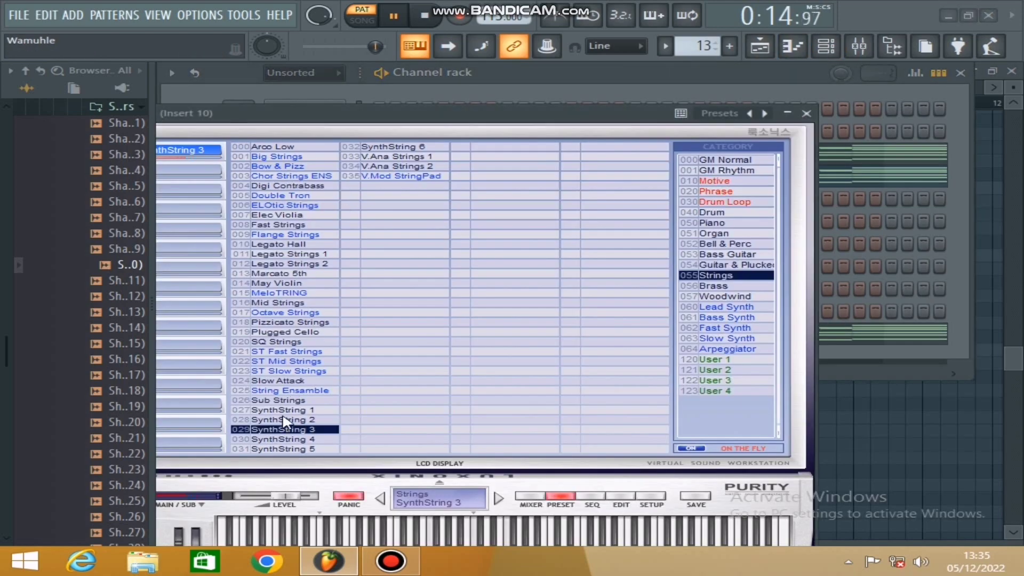
{"action": "left_click", "coordinate": [806, 113]}
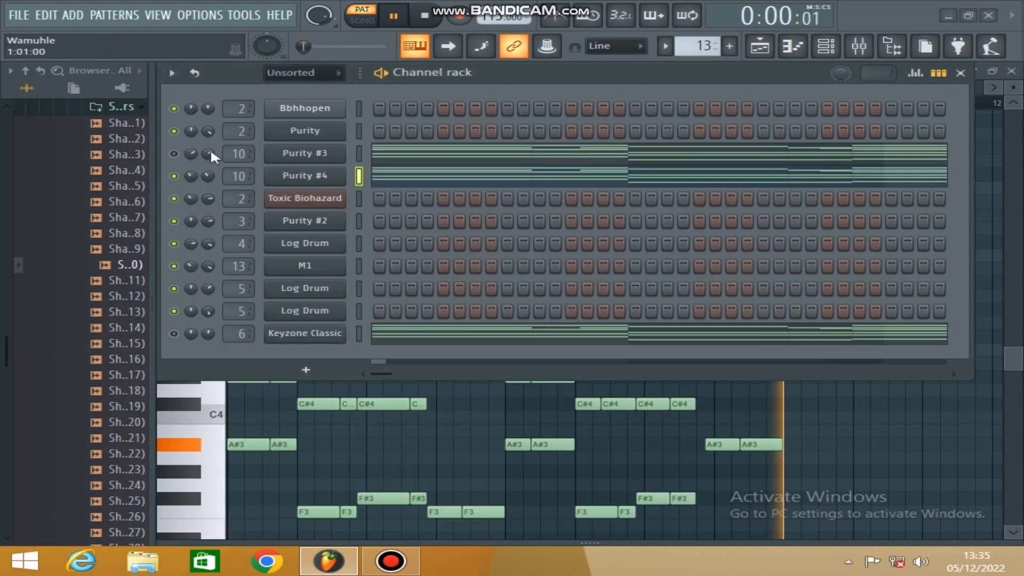
Mute Purity #4, unmute Keyzone Classic, and show the Keyzone Classic notes of Pattern 13 in the piano roll
{"action": "left_click", "coordinate": [173, 176]}
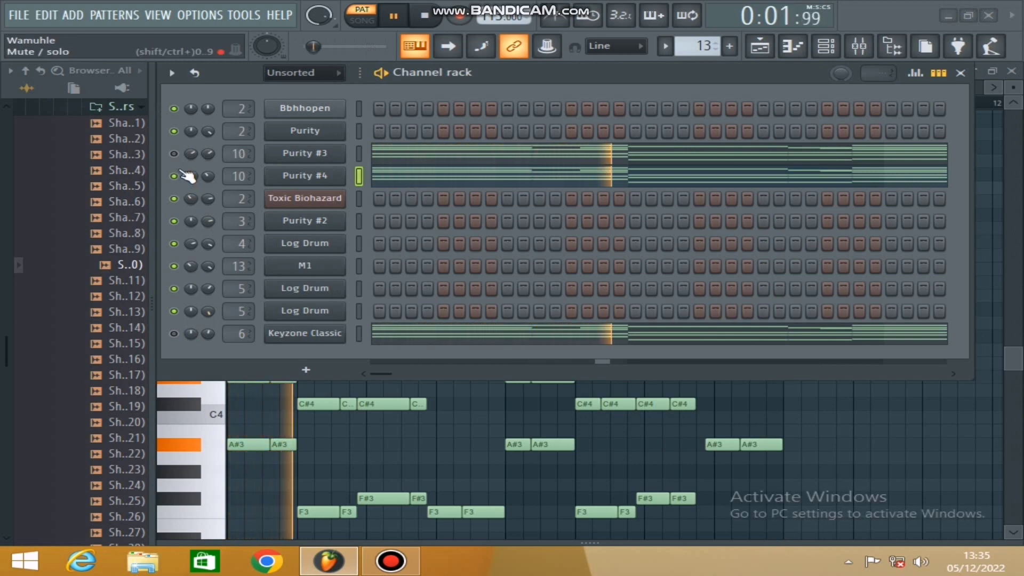
{"action": "left_click", "coordinate": [174, 334]}
{"action": "left_click", "coordinate": [373, 338]}
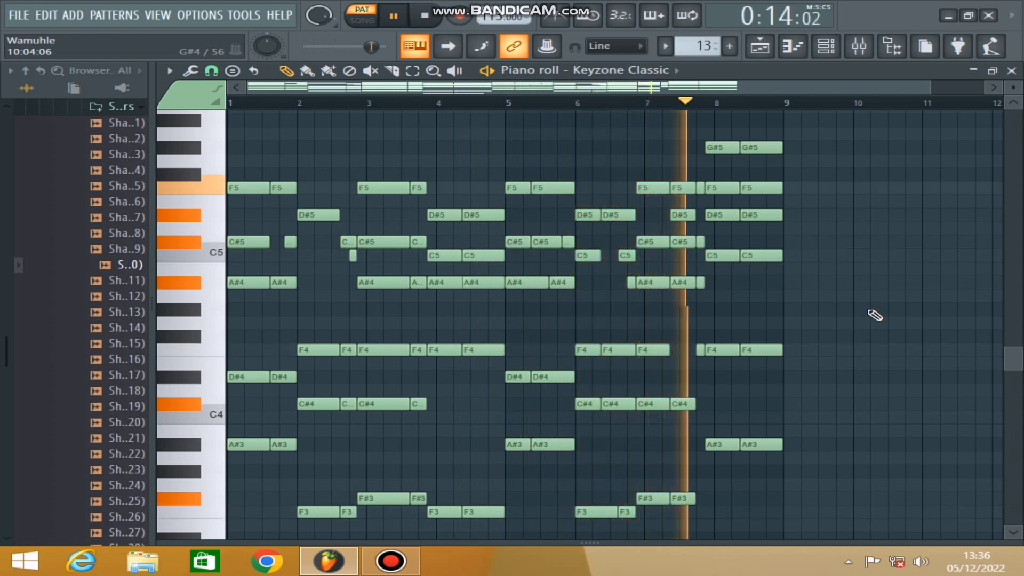
With Purity #3 and Purity #4 unmuted again, return to the playlist and open Pattern 14 in the piano roll
{"action": "left_click", "coordinate": [826, 46]}
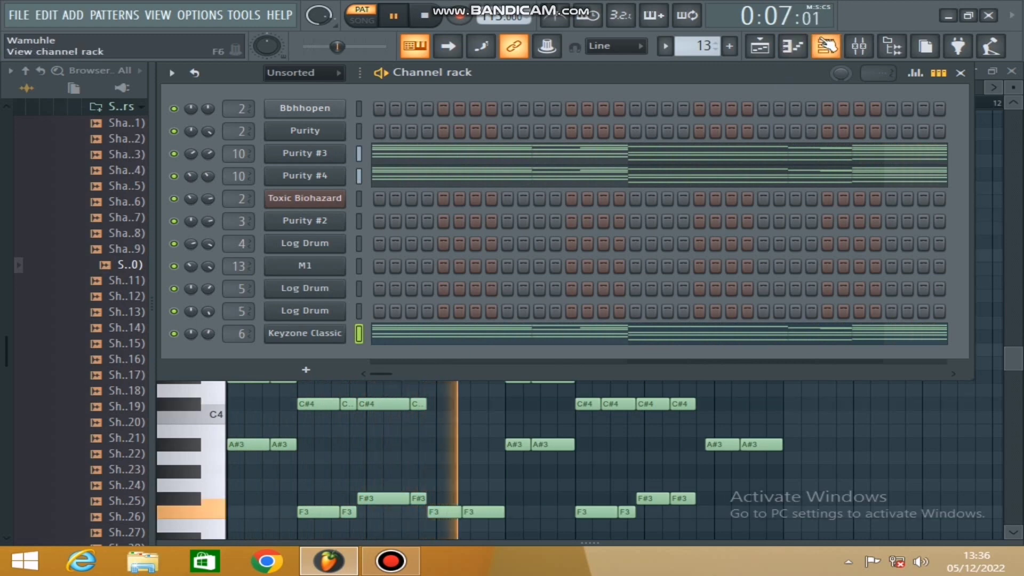
{"action": "left_click", "coordinate": [826, 46]}
{"action": "left_click", "coordinate": [759, 46]}
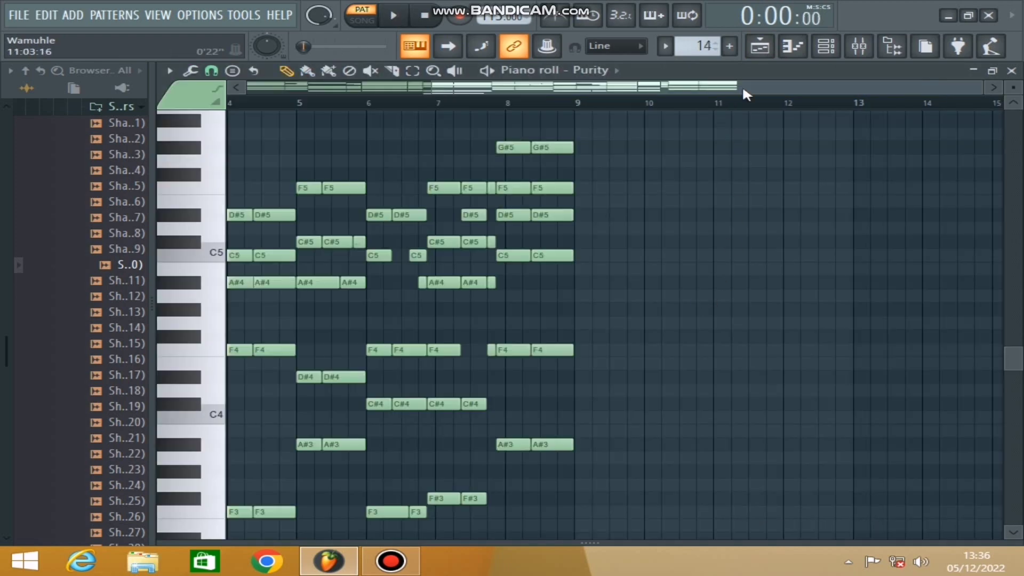
Mute the Toxic Biohazard channel and play Pattern 14 with the Purity notes shown in the piano roll
{"action": "left_click", "coordinate": [826, 47]}
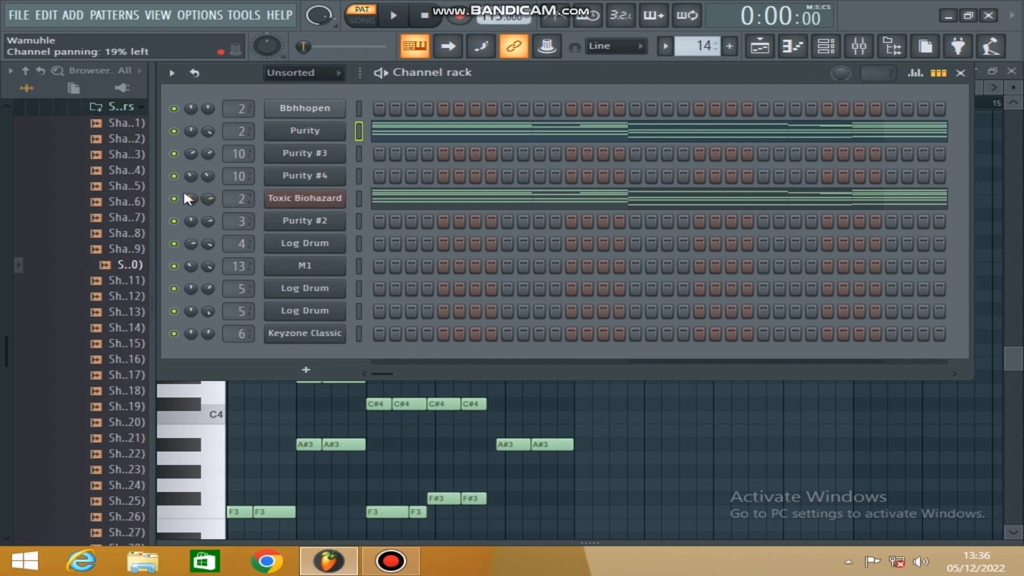
{"action": "left_click", "coordinate": [429, 133]}
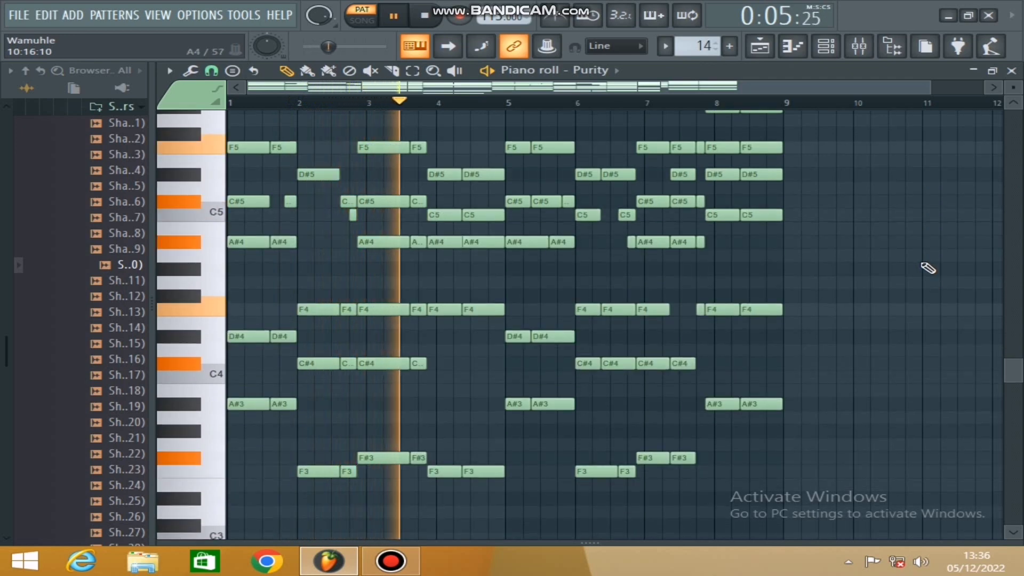
{"action": "scroll", "coordinate": [928, 269], "scroll_direction": "up", "scroll_amount": 1}
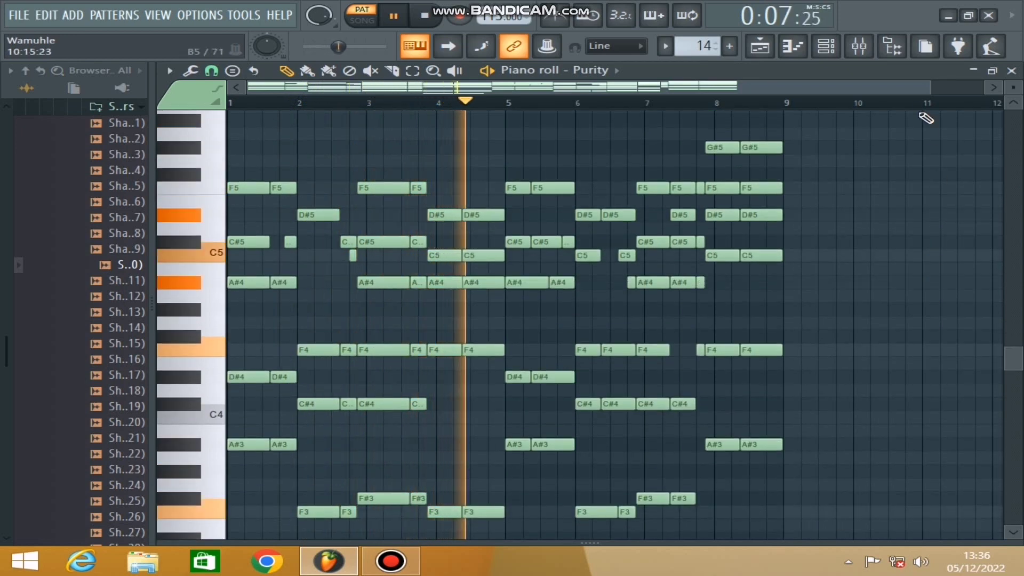
Check which piano preset the Purity channel uses, and close the plugin window
{"action": "left_click", "coordinate": [826, 46]}
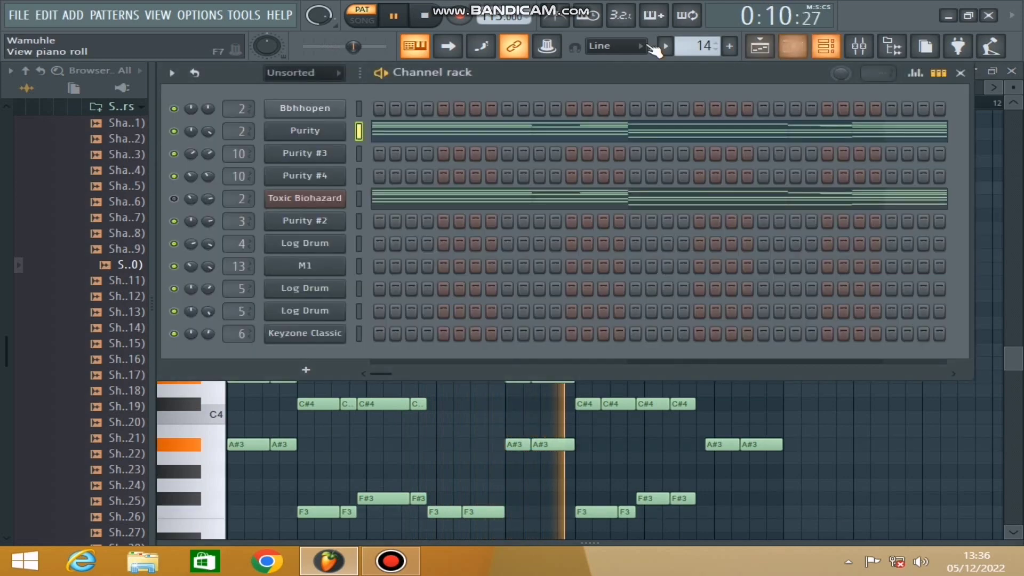
{"action": "left_click", "coordinate": [305, 134]}
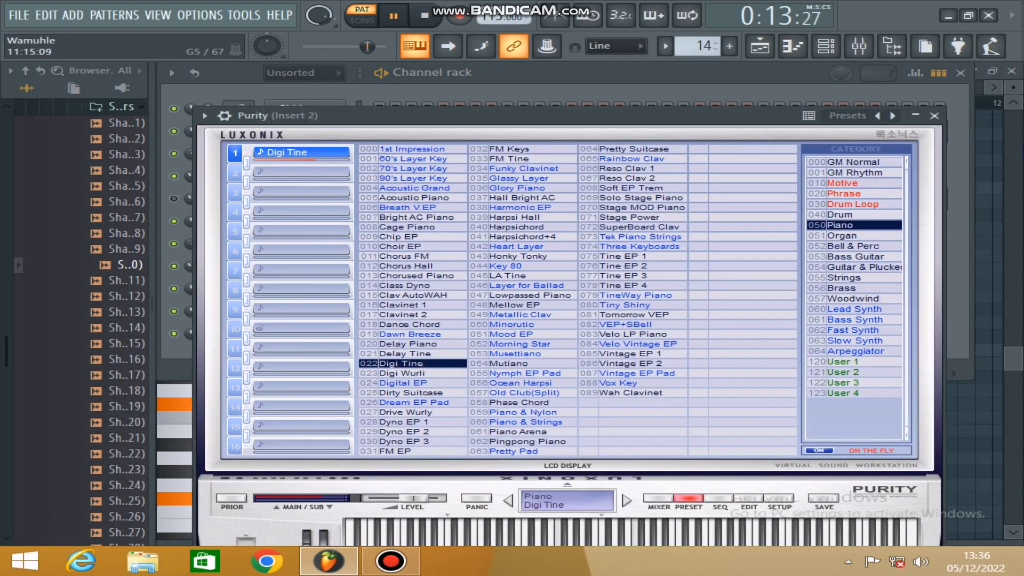
{"action": "left_click", "coordinate": [935, 116]}
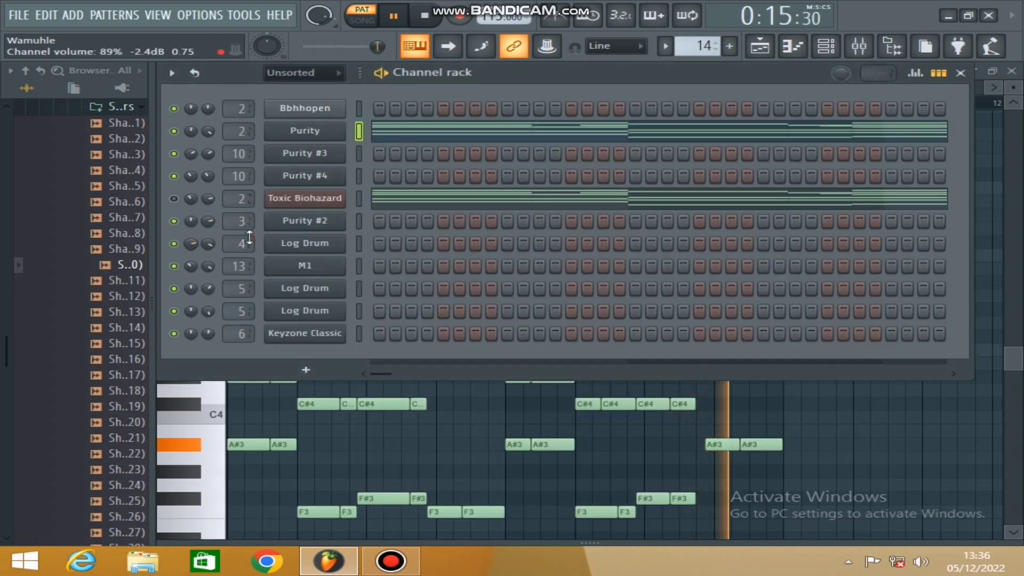
Mute Purity, unmute Toxic Biohazard, and show the Toxic Biohazard notes of Pattern 14 in the piano roll
{"action": "left_click", "coordinate": [174, 131]}
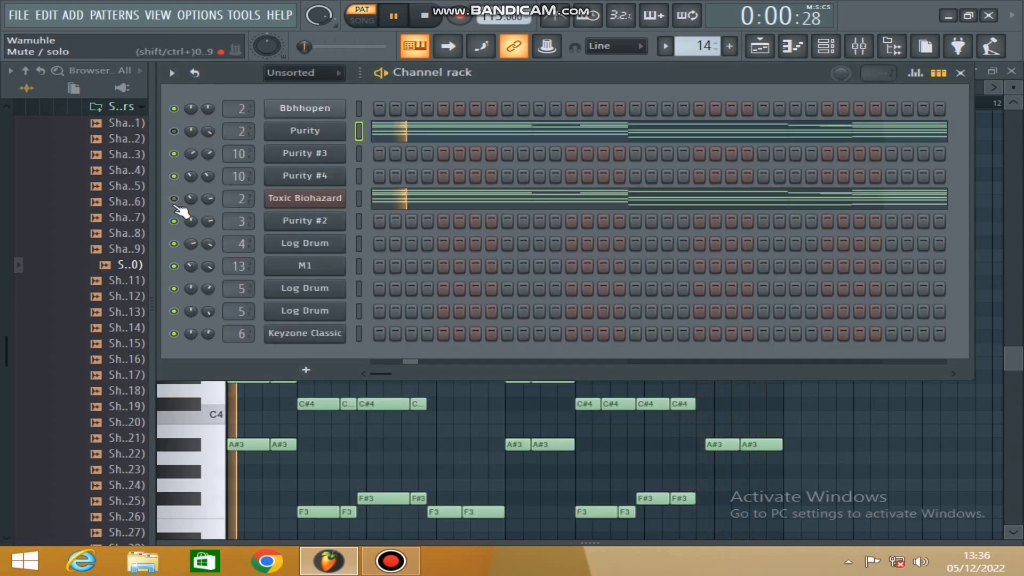
{"action": "left_click", "coordinate": [391, 205]}
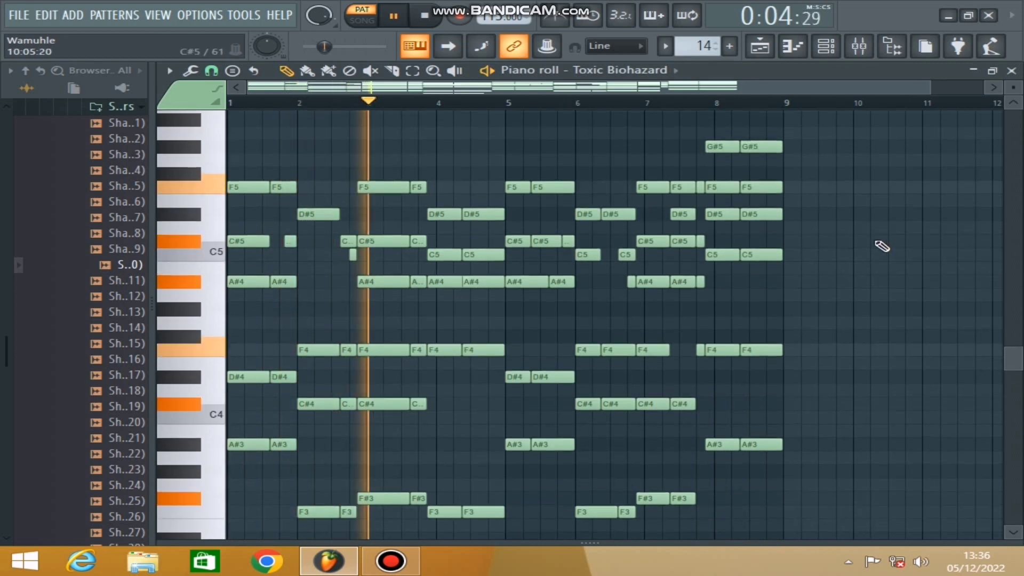
Check which program the Toxic Biohazard channel uses, moving its window to reach the close control, and close it
{"action": "left_click", "coordinate": [849, 41]}
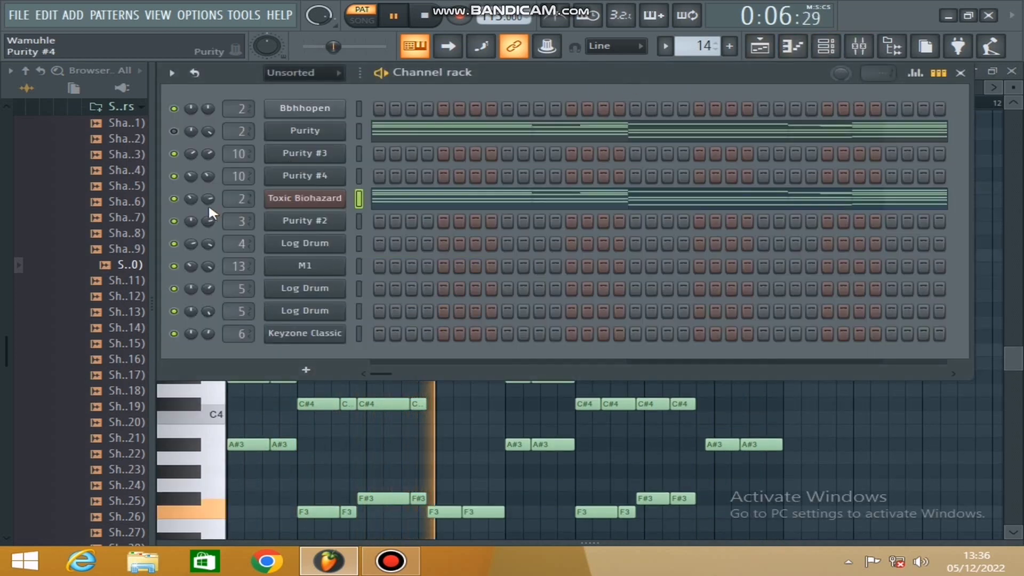
{"action": "left_click", "coordinate": [322, 201]}
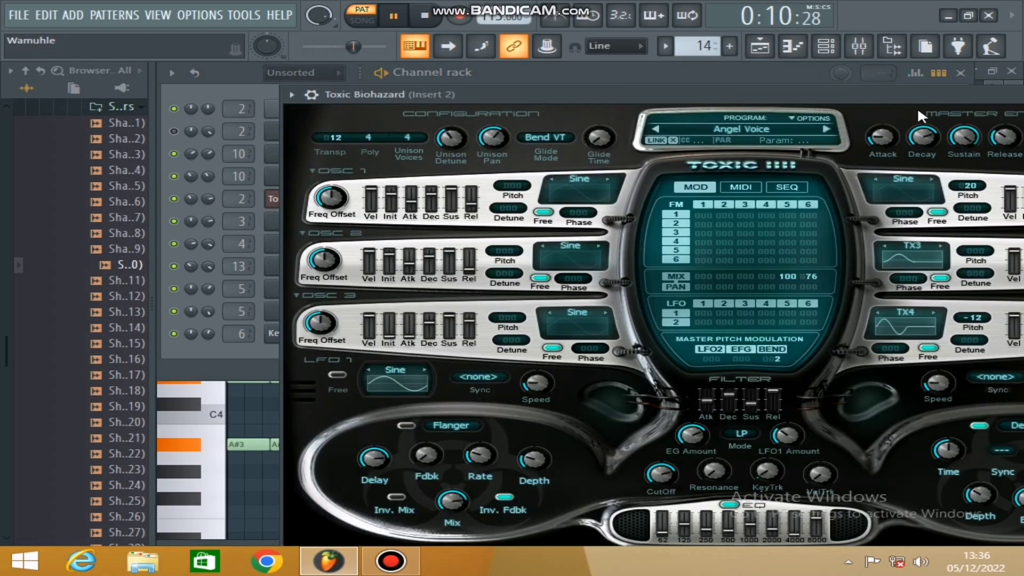
{"action": "left_click_drag", "start_coordinate": [972, 91], "coordinate": [719, 172]}
{"action": "left_click", "coordinate": [799, 179]}
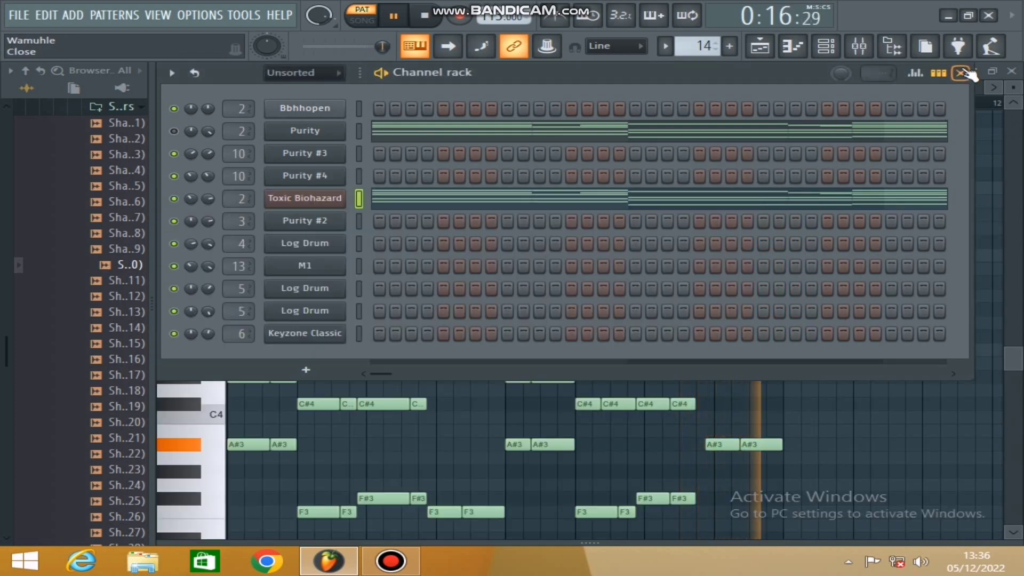
Unmute the Purity channel, close the channel rack, and return to the playlist
{"action": "left_click", "coordinate": [173, 131]}
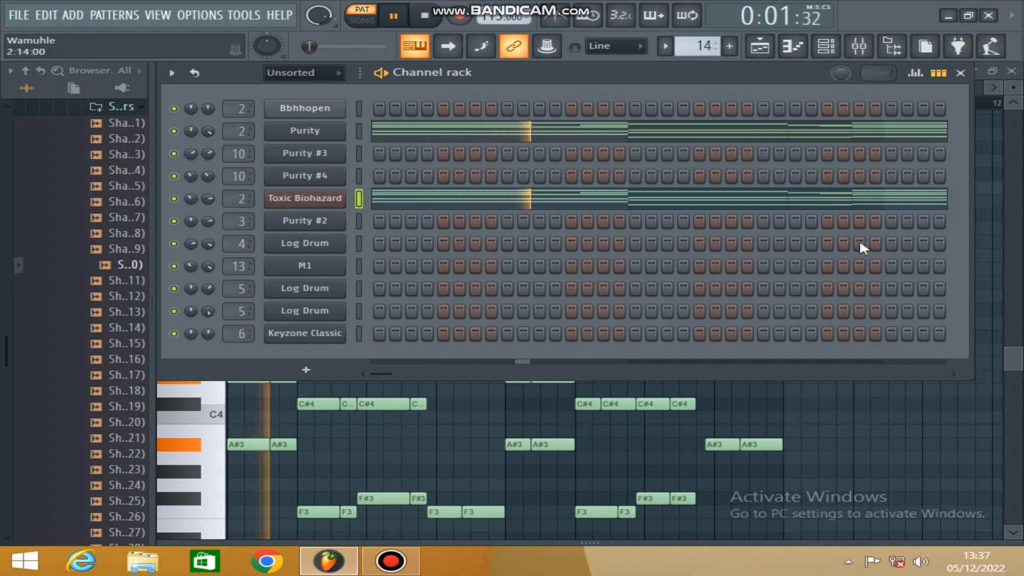
{"action": "left_click", "coordinate": [960, 73]}
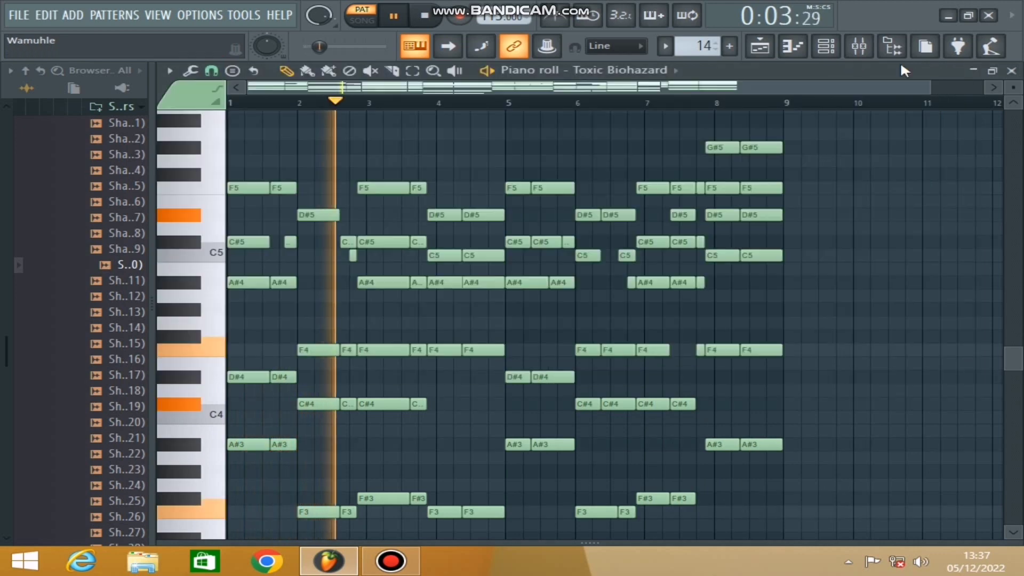
{"action": "left_click", "coordinate": [759, 48]}
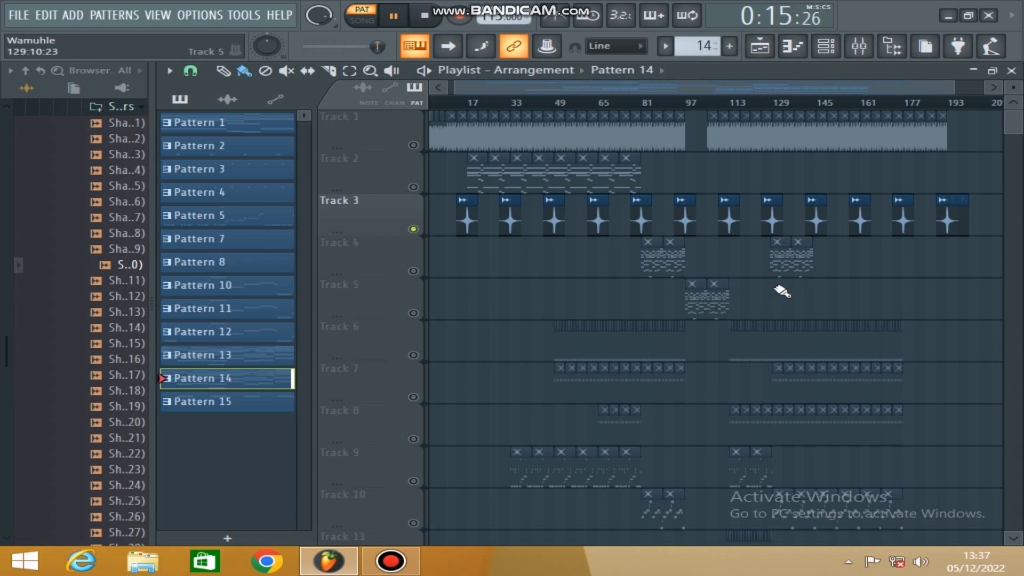
Solo Track 6 in the playlist in place of Track 3
{"action": "scroll", "coordinate": [380, 289], "scroll_direction": "down", "scroll_amount": 1}
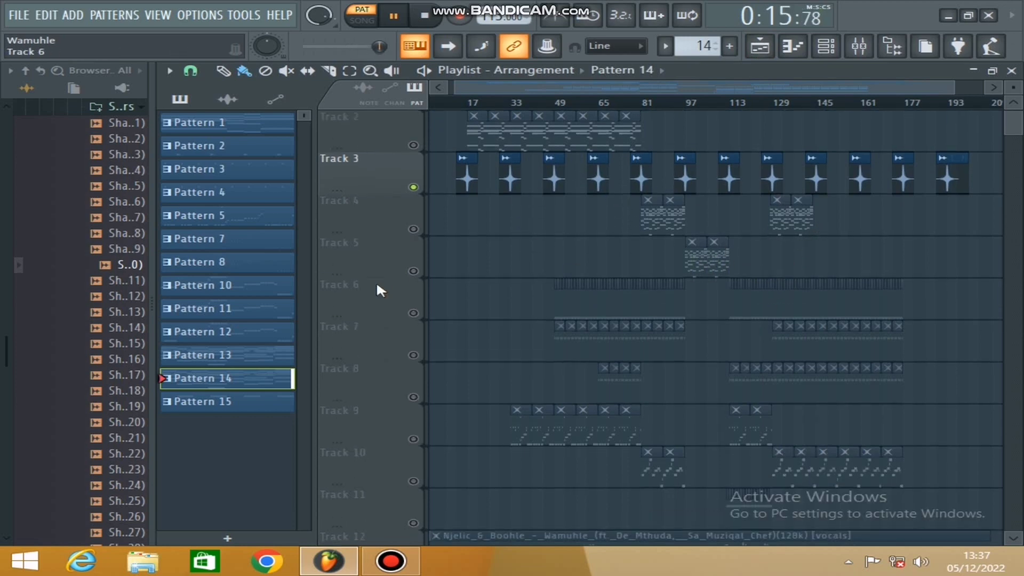
{"action": "right_click", "coordinate": [414, 313]}
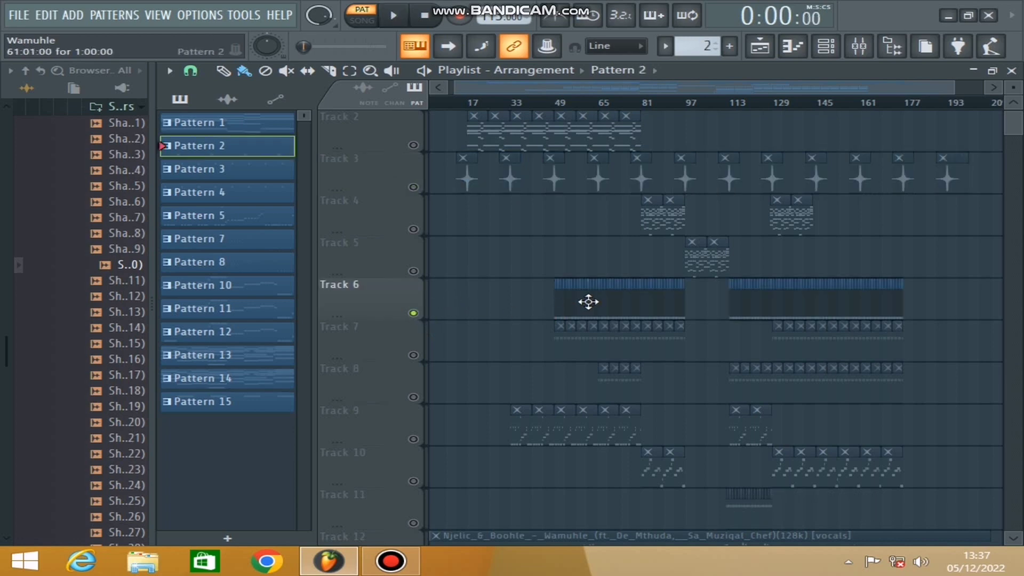
Check the Bbhhopen steps of Pattern 2 in the channel rack during playback and return to the playlist
{"action": "left_click", "coordinate": [826, 47]}
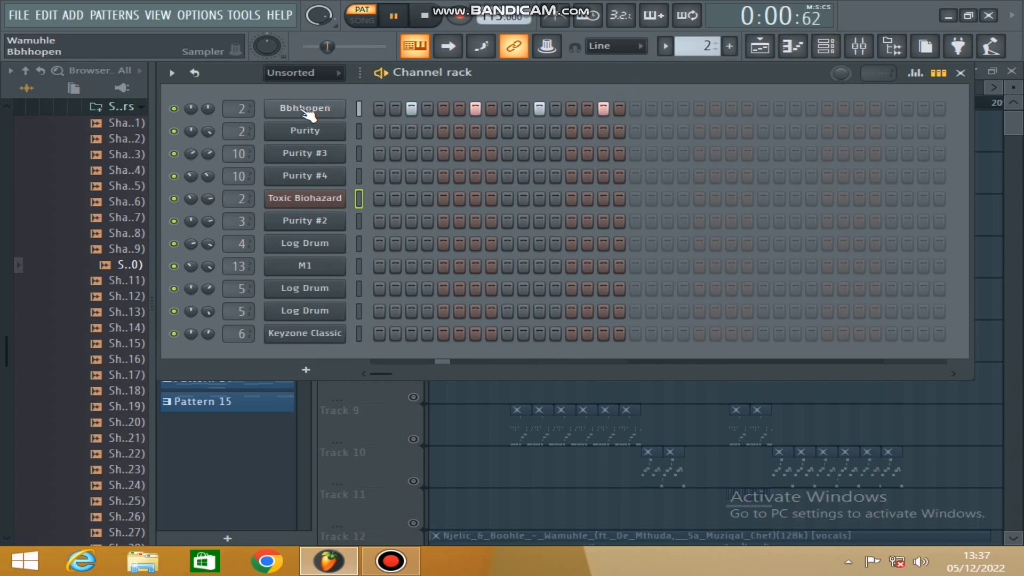
{"action": "left_click", "coordinate": [769, 46]}
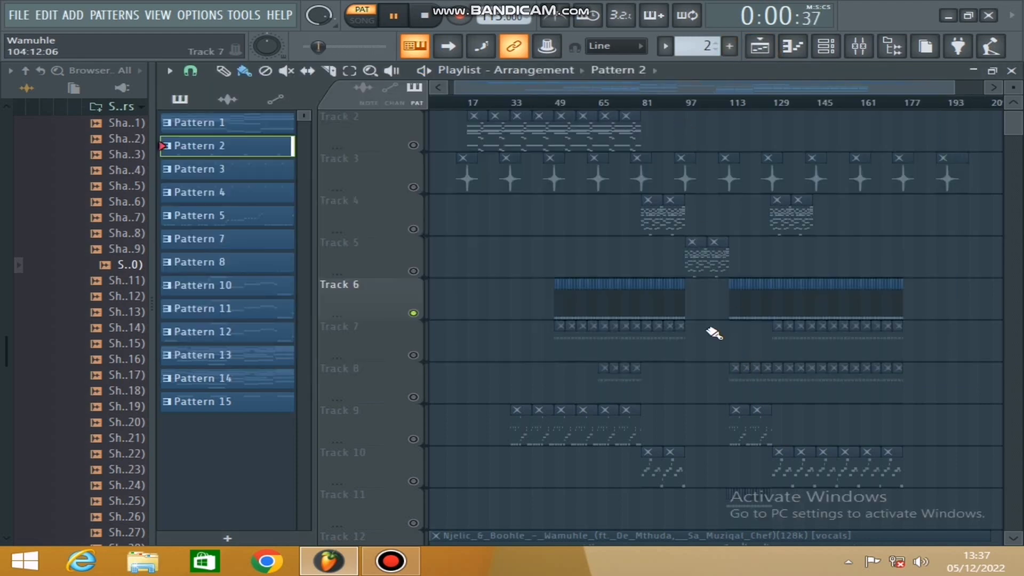
Show Pattern 3 from Track 7 in the piano roll, play it, and compare its Purity #2 notes with the channel rack
{"action": "double_click", "coordinate": [640, 338]}
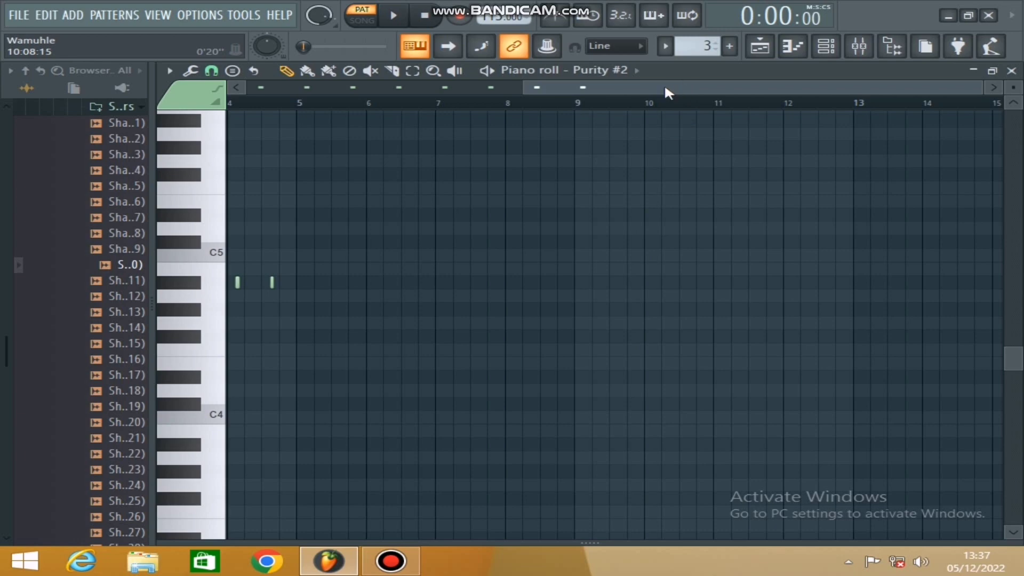
{"action": "left_click_drag", "start_coordinate": [667, 91], "coordinate": [334, 105]}
{"action": "key", "text": "space"}
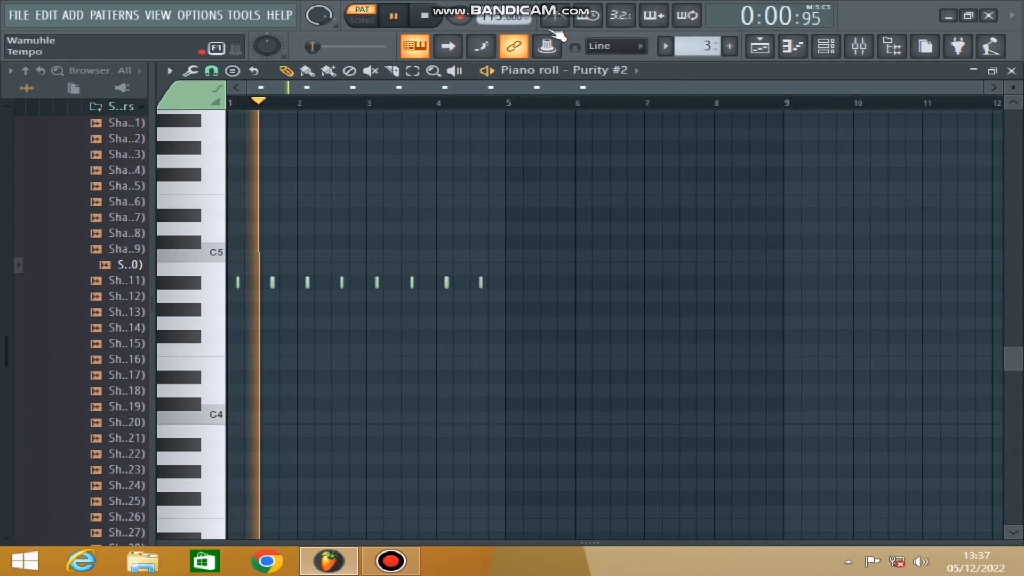
{"action": "left_click", "coordinate": [826, 46]}
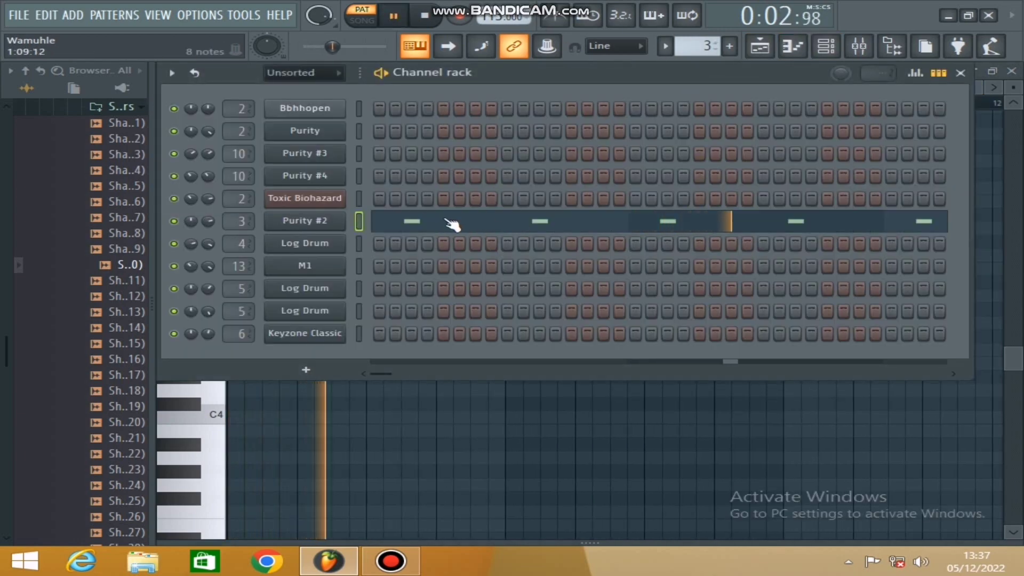
{"action": "left_click", "coordinate": [414, 223]}
{"action": "left_click", "coordinate": [414, 223]}
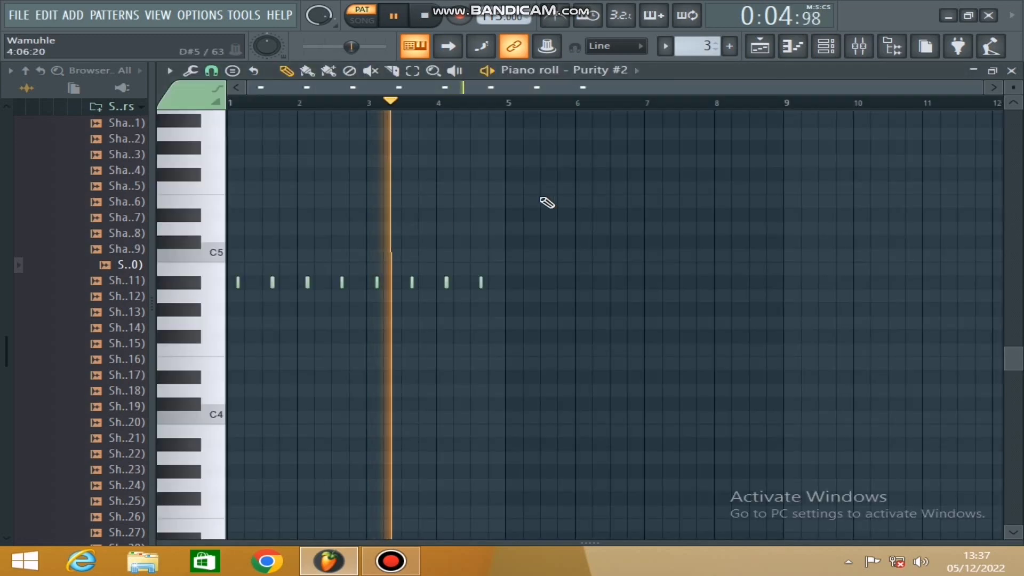
Check which preset the Purity #2 channel uses in its preset browser, close the plugin, and return to the playlist
{"action": "left_click", "coordinate": [829, 49]}
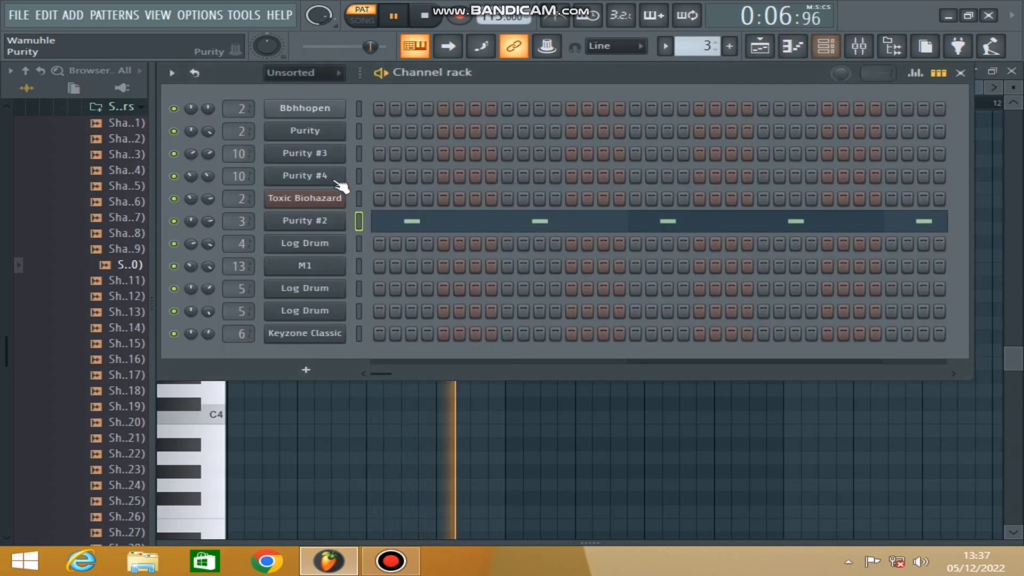
{"action": "left_click", "coordinate": [336, 226]}
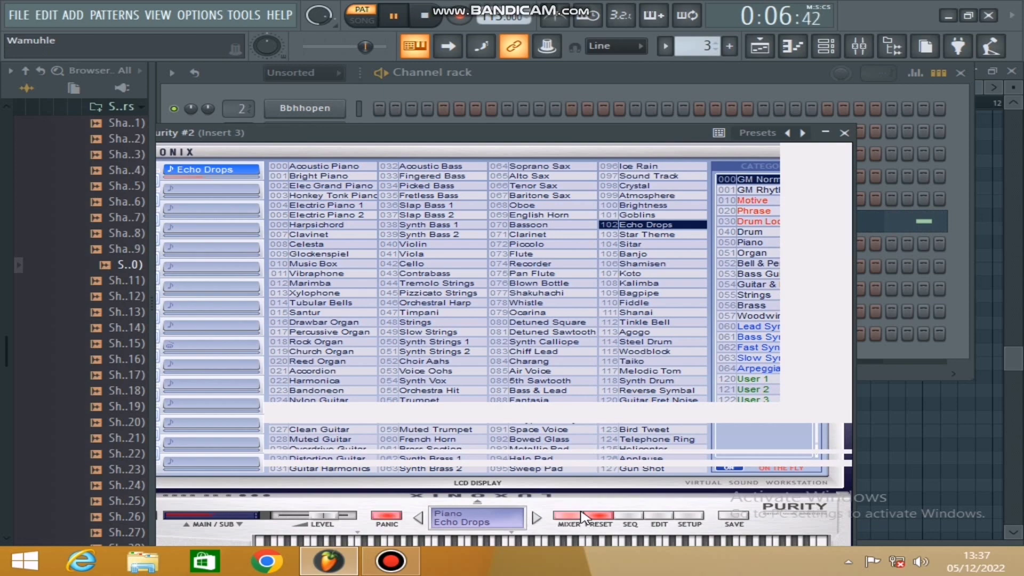
{"action": "left_click", "coordinate": [582, 516]}
{"action": "left_click", "coordinate": [603, 516]}
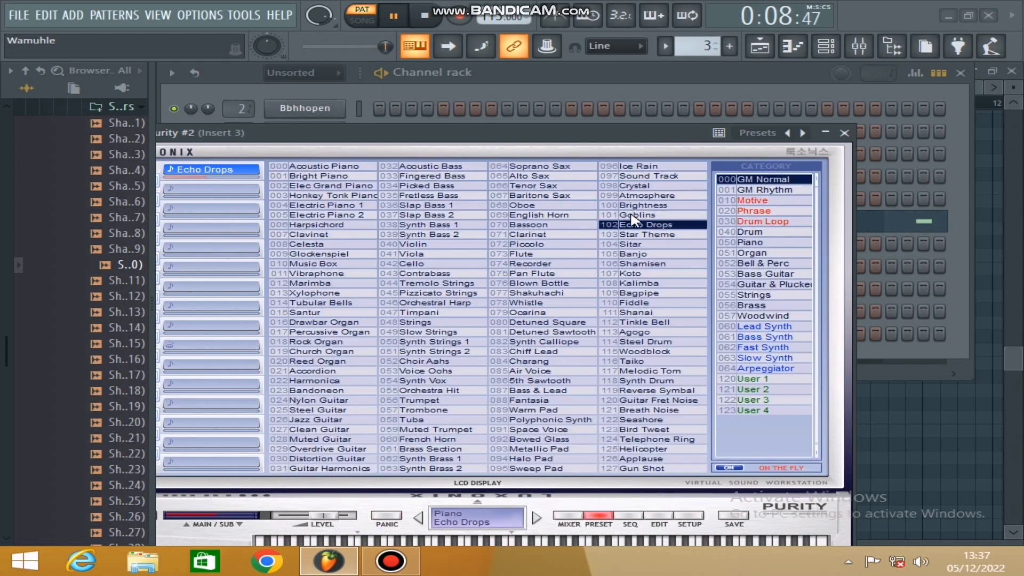
{"action": "left_click", "coordinate": [843, 134]}
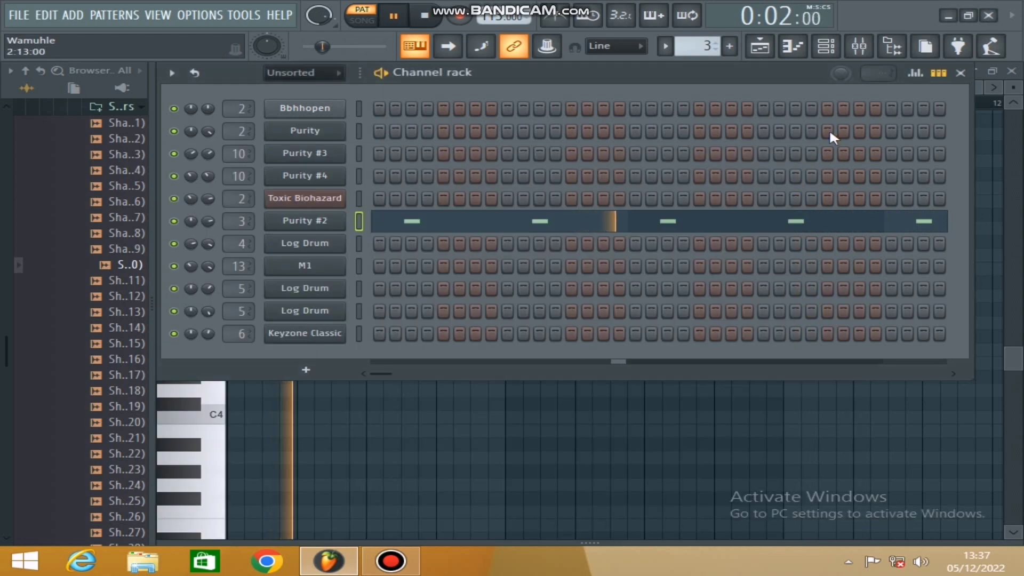
{"action": "left_click", "coordinate": [759, 48]}
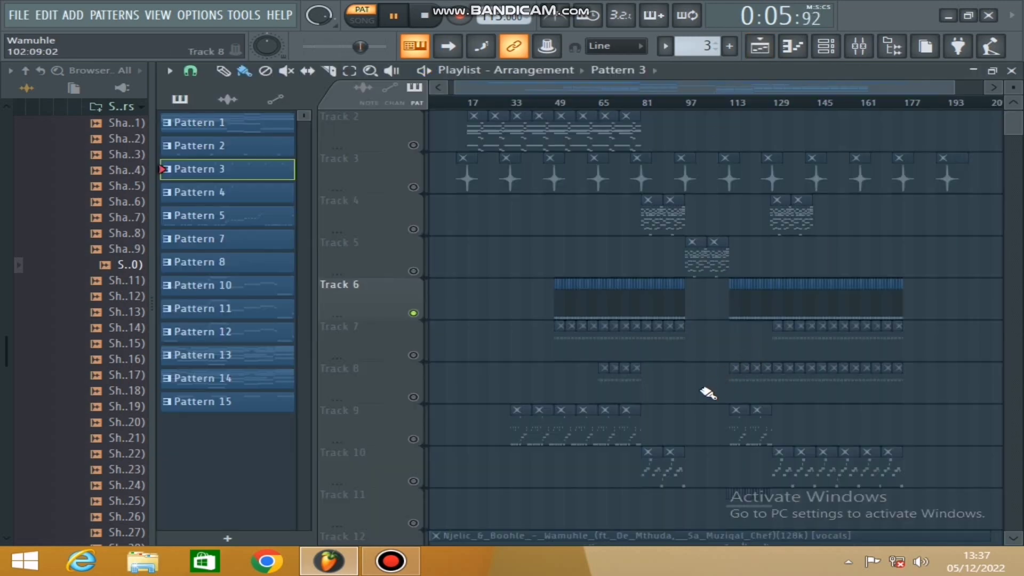
Show the Purity #2 notes of Pattern 15 from Track 11 in the piano roll and look them over
{"action": "scroll", "coordinate": [708, 393], "scroll_direction": "down", "scroll_amount": 3}
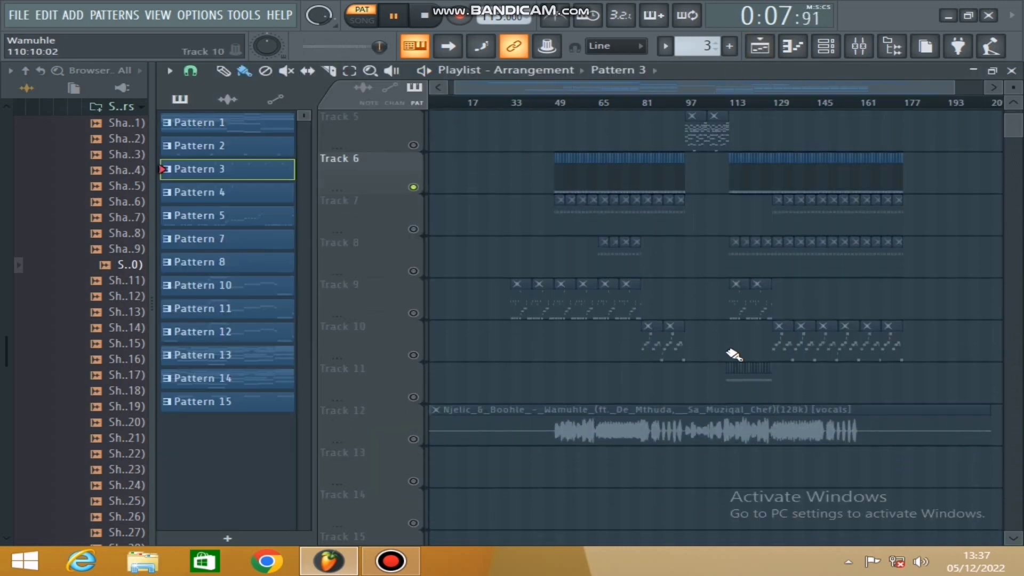
{"action": "double_click", "coordinate": [743, 391]}
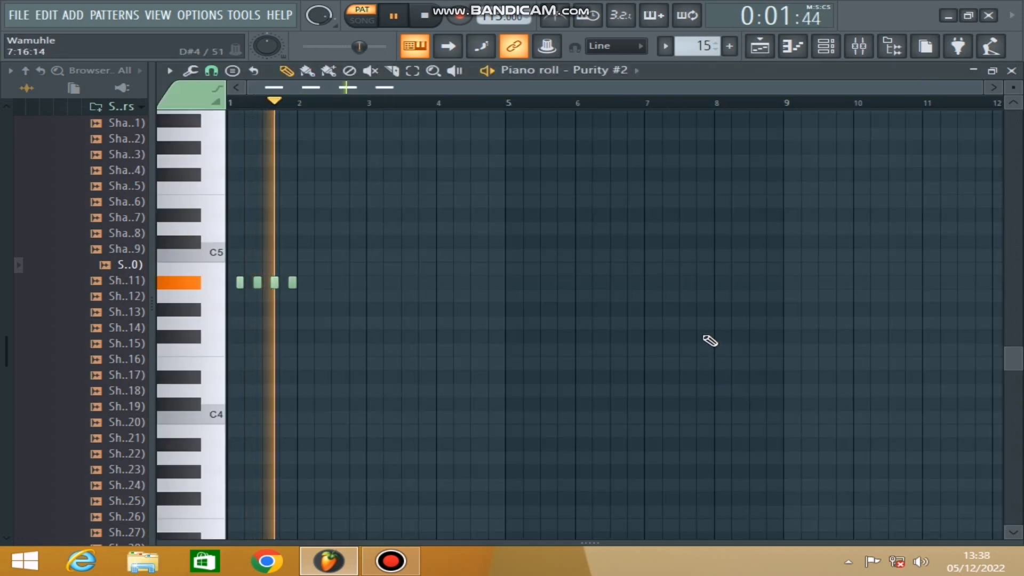
{"action": "scroll", "coordinate": [665, 222], "scroll_direction": "down", "scroll_amount": 4}
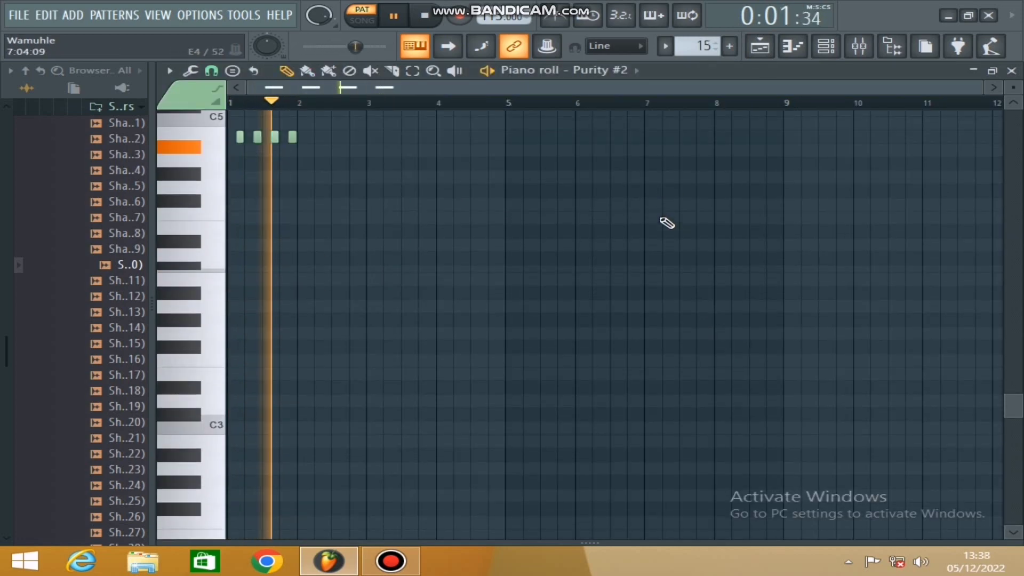
{"action": "scroll", "coordinate": [665, 222], "scroll_direction": "up", "scroll_amount": 3}
{"action": "scroll", "coordinate": [687, 214], "scroll_direction": "up", "scroll_amount": 1}
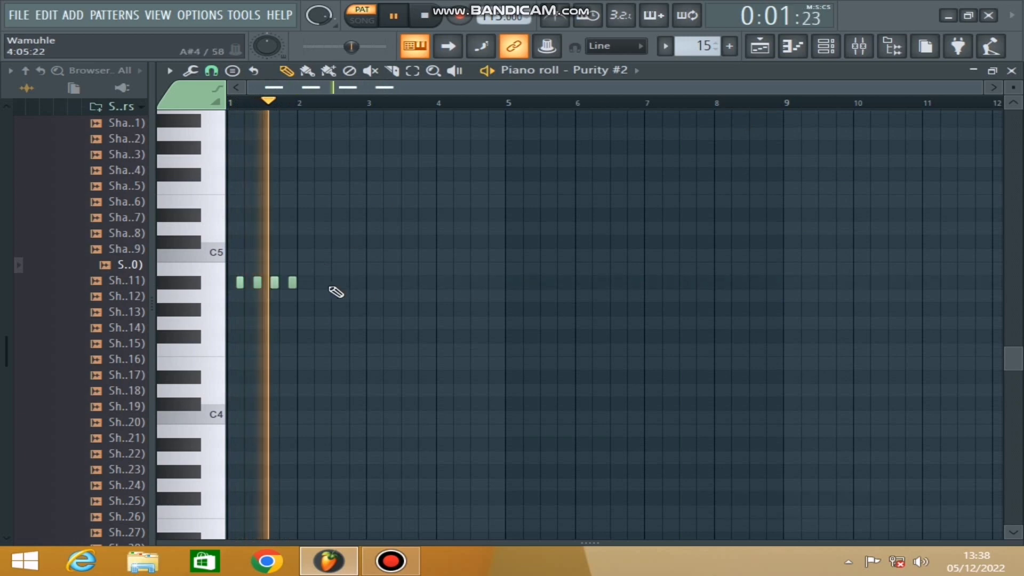
View the mixer, check the preset of Pattern 15's Purity #2 channel, close the plugin, and return to the playlist
{"action": "left_click", "coordinate": [859, 48]}
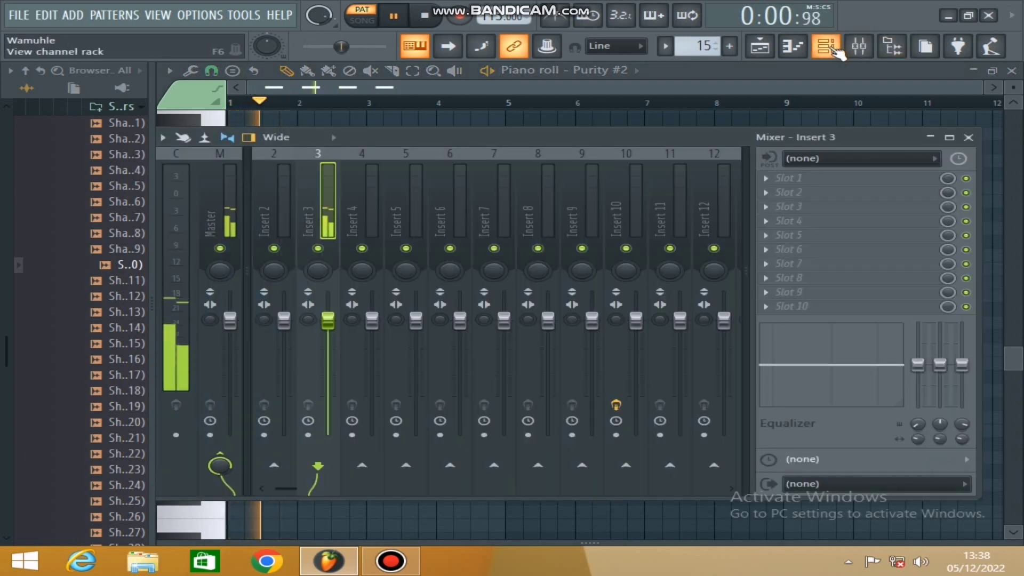
{"action": "left_click", "coordinate": [835, 51]}
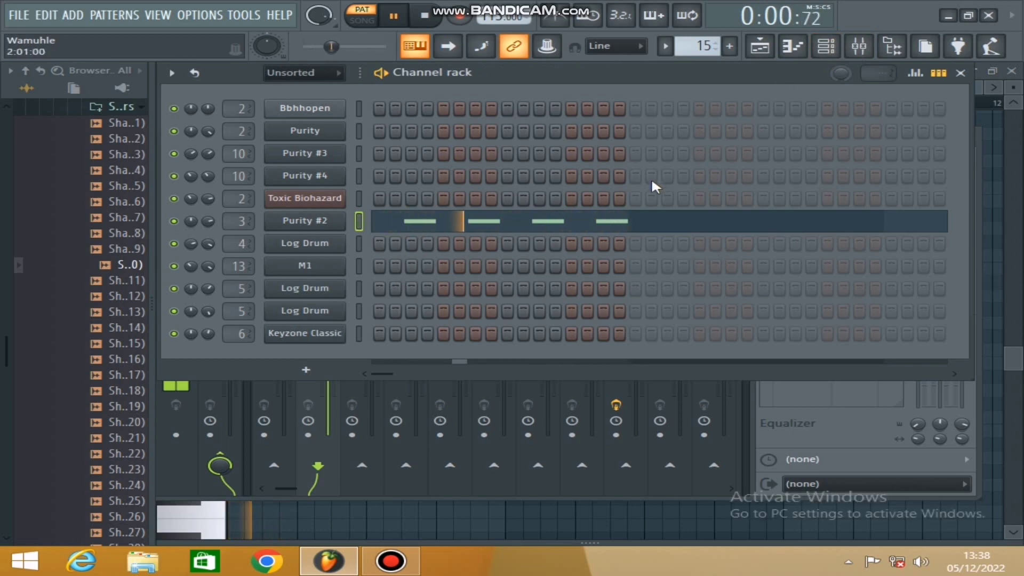
{"action": "left_click", "coordinate": [323, 222]}
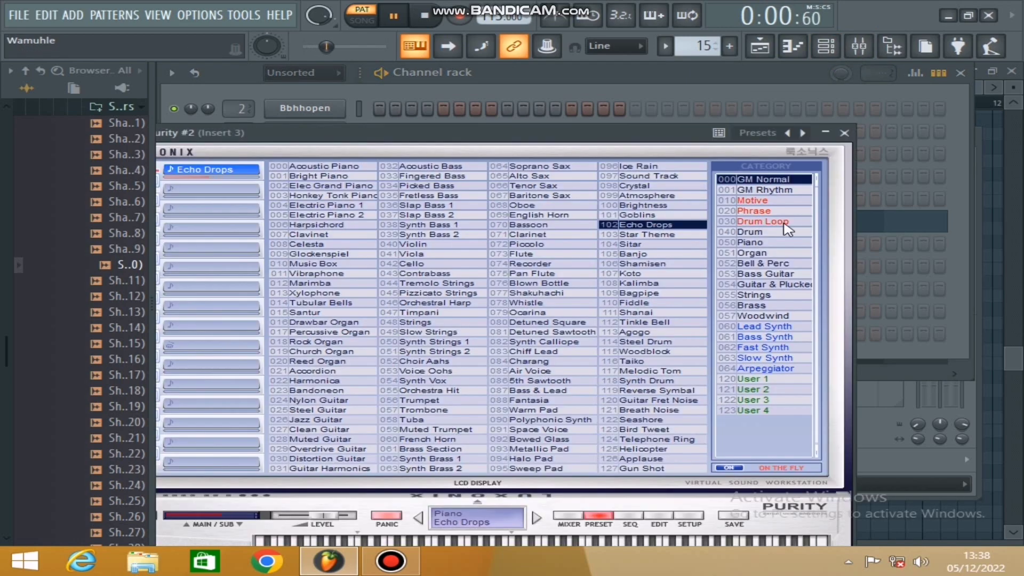
{"action": "left_click", "coordinate": [845, 133]}
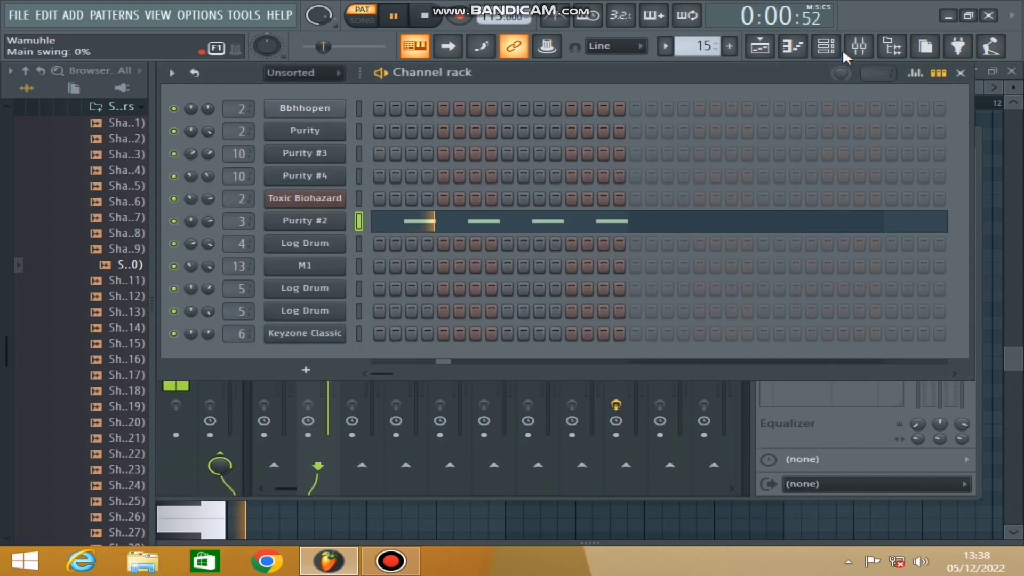
{"action": "left_click", "coordinate": [758, 48]}
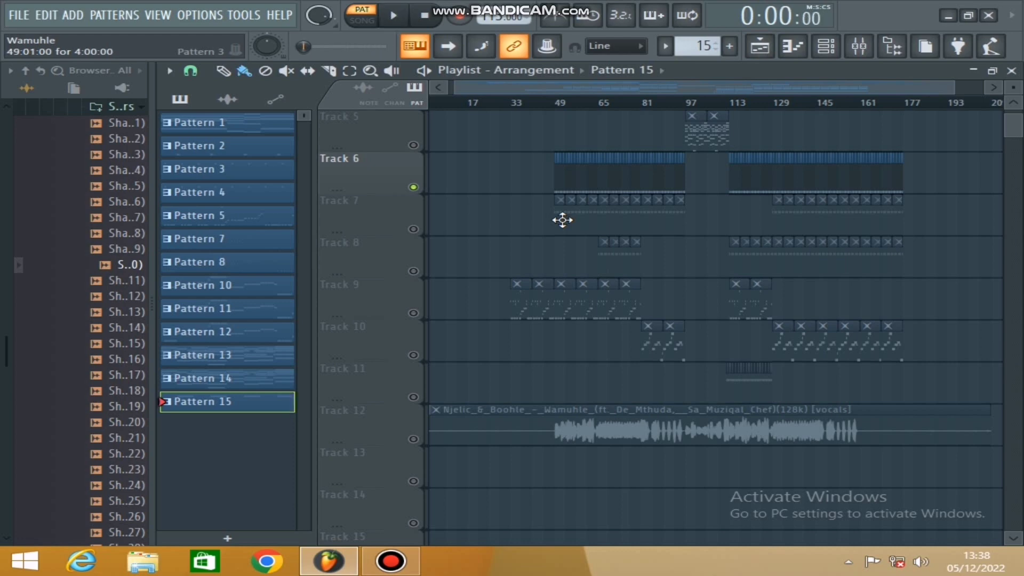
Play Pattern 4 from Track 8, inspect its Purity #2 notes in the piano roll and channel rack, and return to the playlist
{"action": "double_click", "coordinate": [615, 265]}
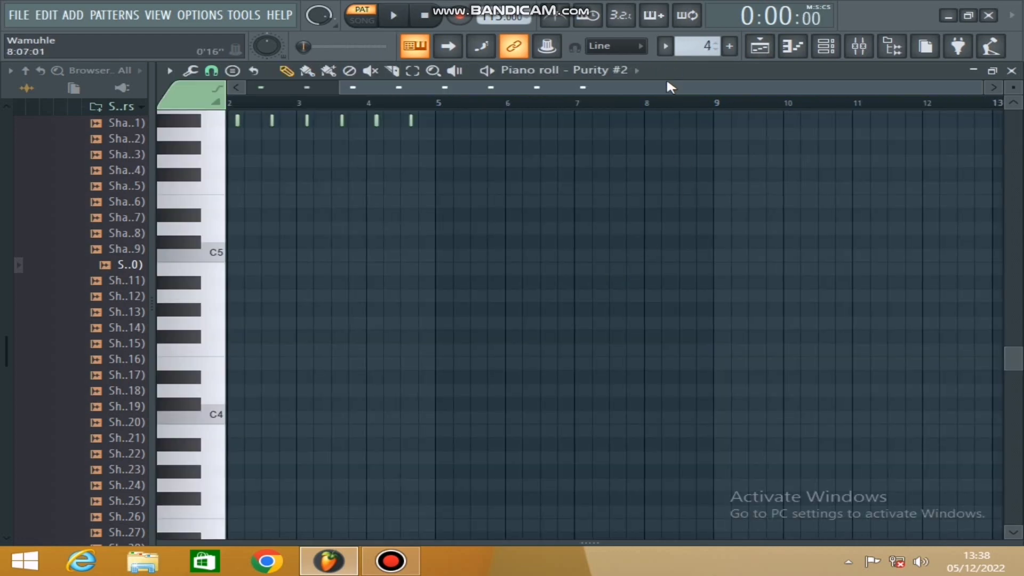
{"action": "left_click_drag", "start_coordinate": [578, 88], "coordinate": [470, 85]}
{"action": "key", "text": "space"}
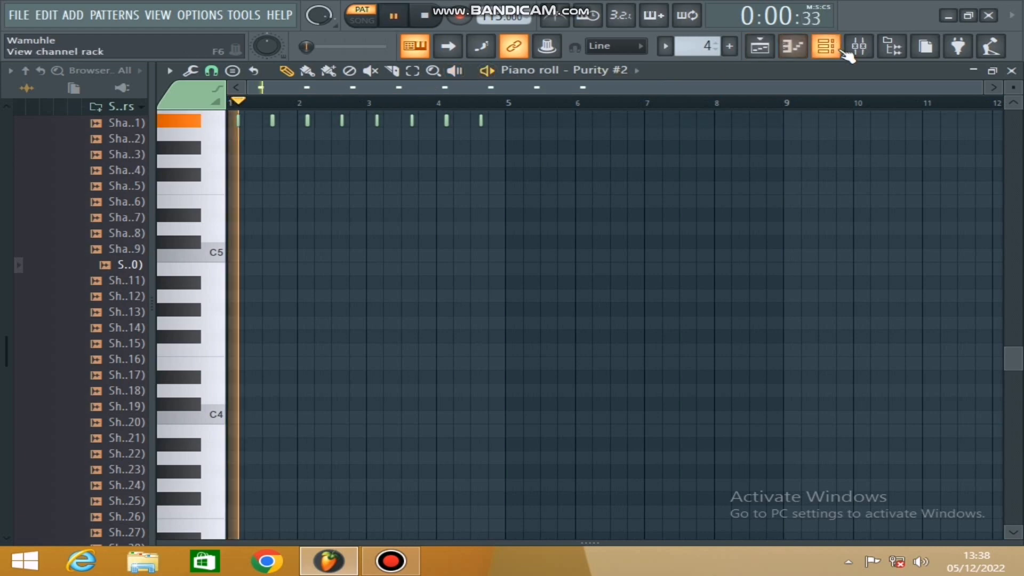
{"action": "scroll", "coordinate": [720, 201], "scroll_direction": "up", "scroll_amount": 3}
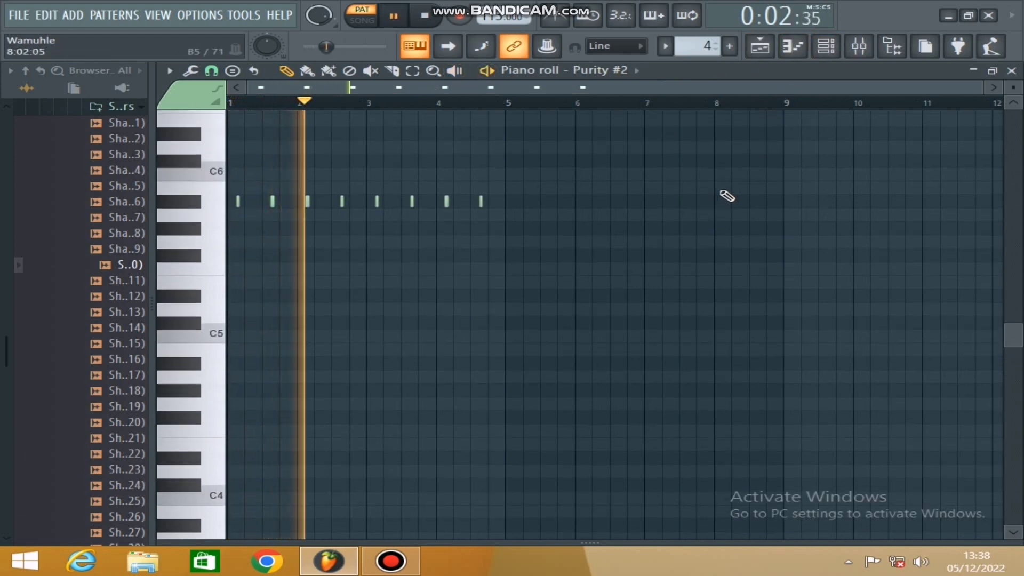
{"action": "left_click", "coordinate": [825, 47]}
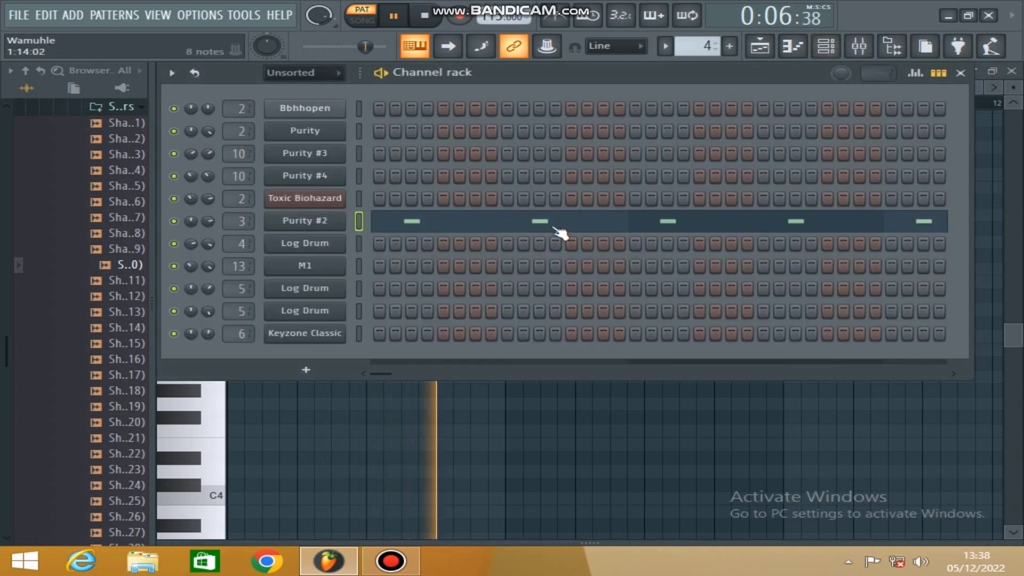
{"action": "left_click", "coordinate": [458, 219]}
{"action": "left_click", "coordinate": [457, 218]}
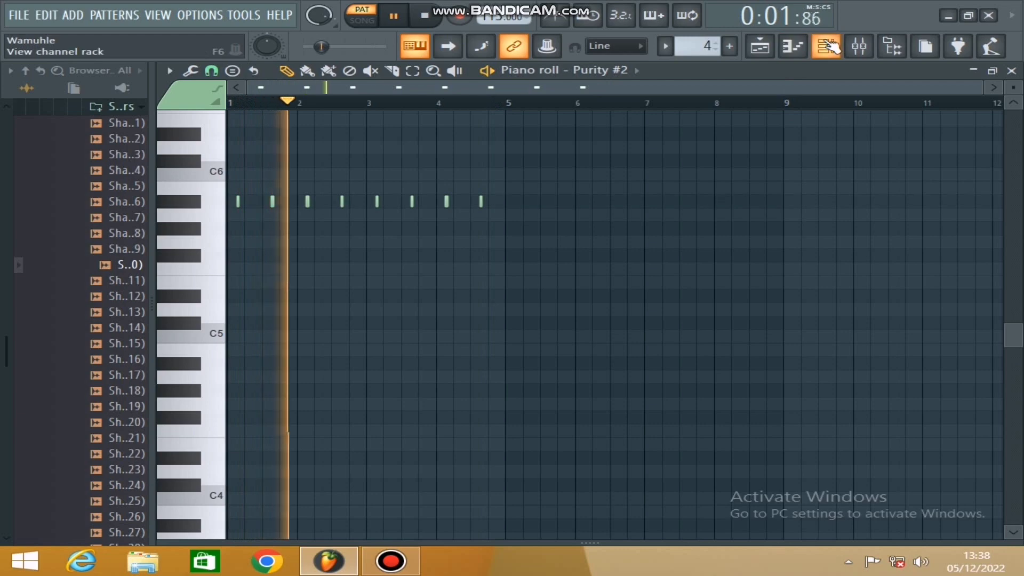
{"action": "left_click", "coordinate": [767, 47]}
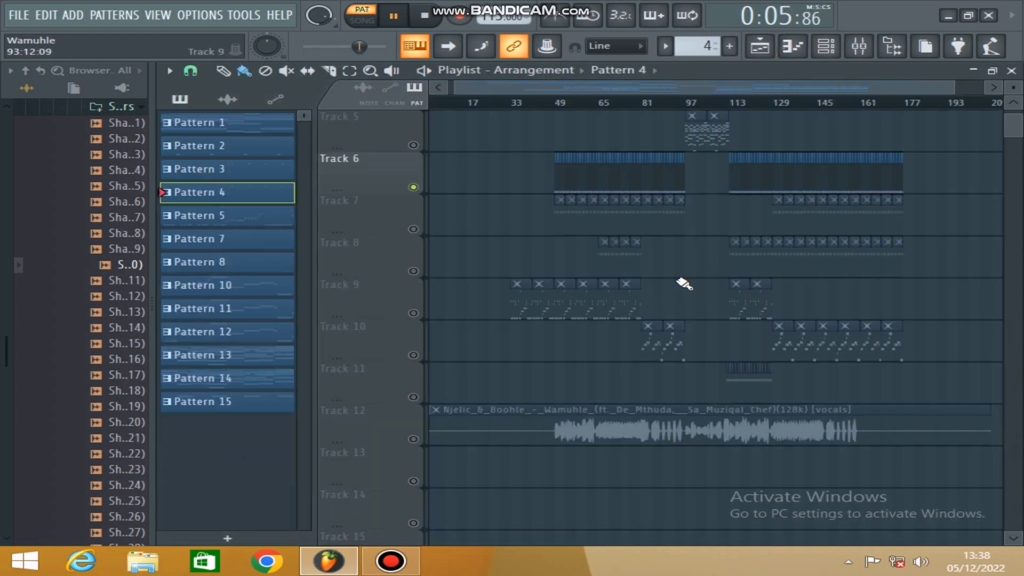
Show the full Log Drum note sequence of Pattern 5 from Track 9 in the piano roll
{"action": "scroll", "coordinate": [684, 283], "scroll_direction": "down", "scroll_amount": 1}
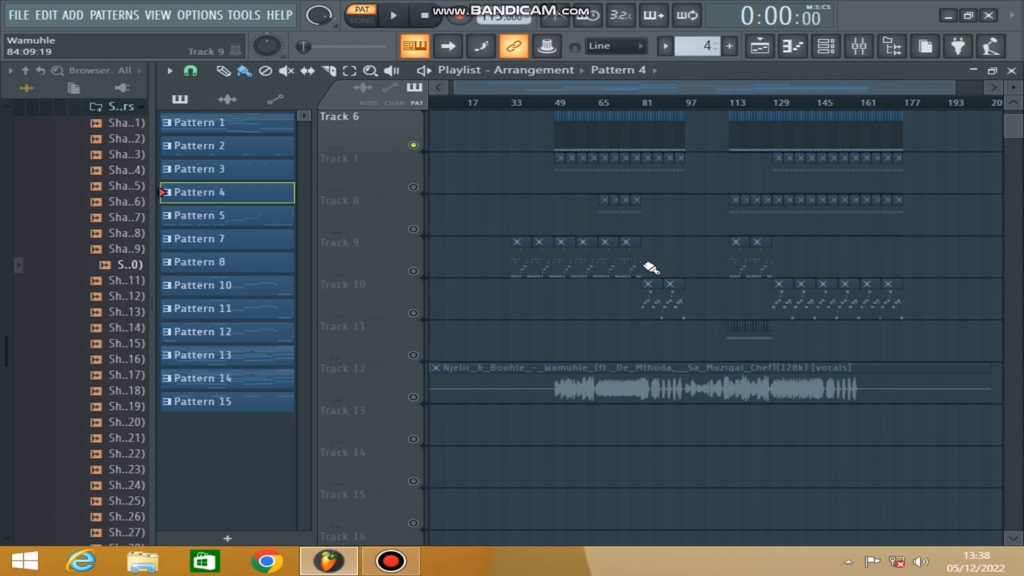
{"action": "double_click", "coordinate": [564, 264]}
{"action": "left_click_drag", "start_coordinate": [610, 83], "coordinate": [276, 88]}
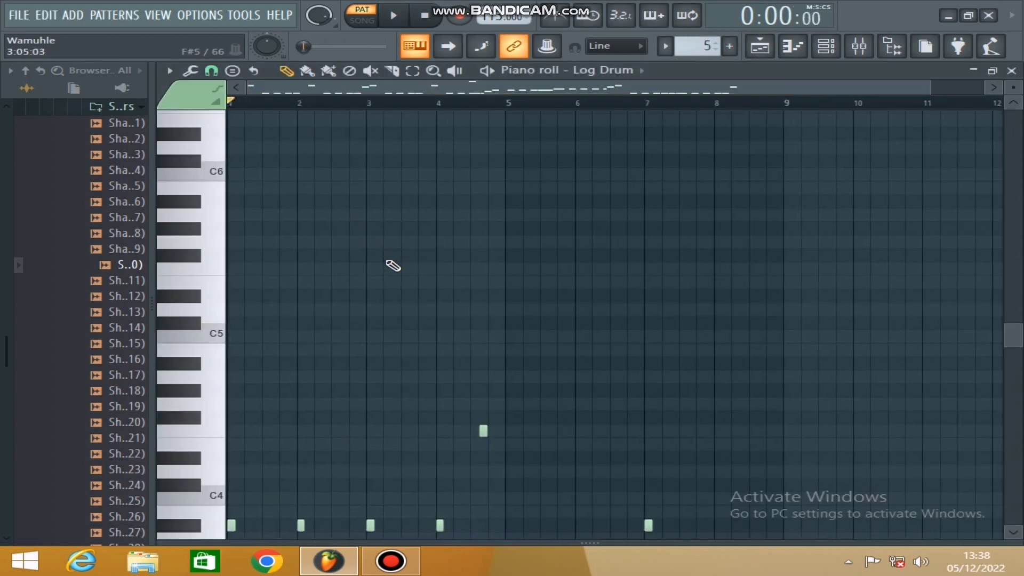
{"action": "scroll", "coordinate": [389, 265], "scroll_direction": "down", "scroll_amount": 5}
{"action": "scroll", "coordinate": [399, 247], "scroll_direction": "down", "scroll_amount": 2}
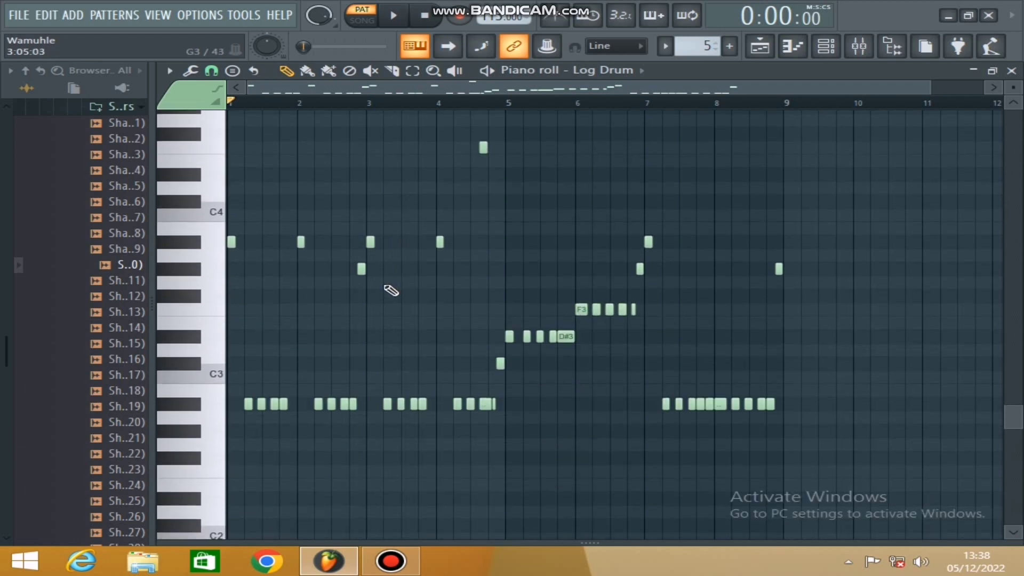
Mute the M1 channel and audition Pattern 5's Log Drum notes in the piano roll
{"action": "key", "text": "space"}
{"action": "key", "text": "space"}
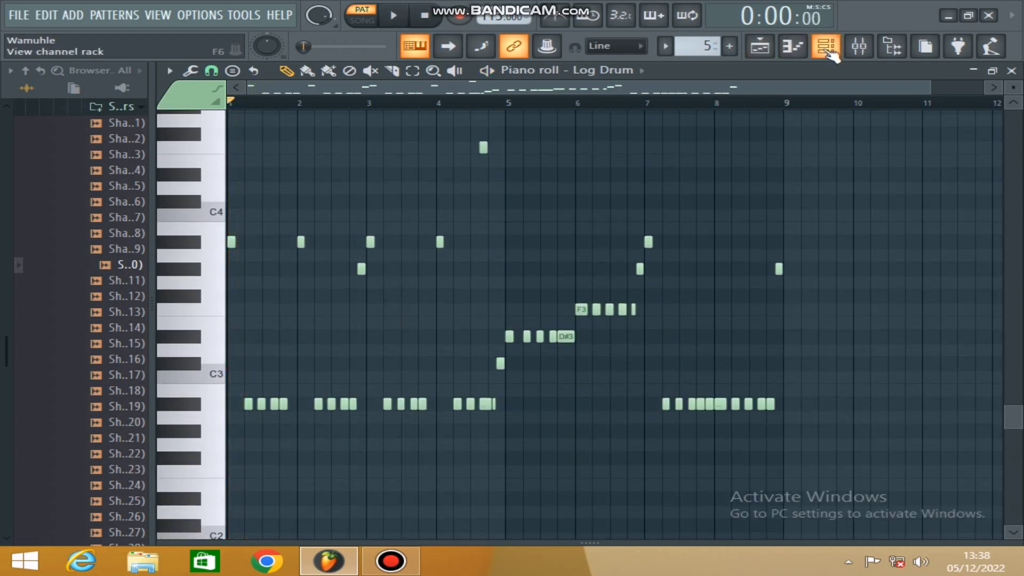
{"action": "left_click", "coordinate": [829, 52]}
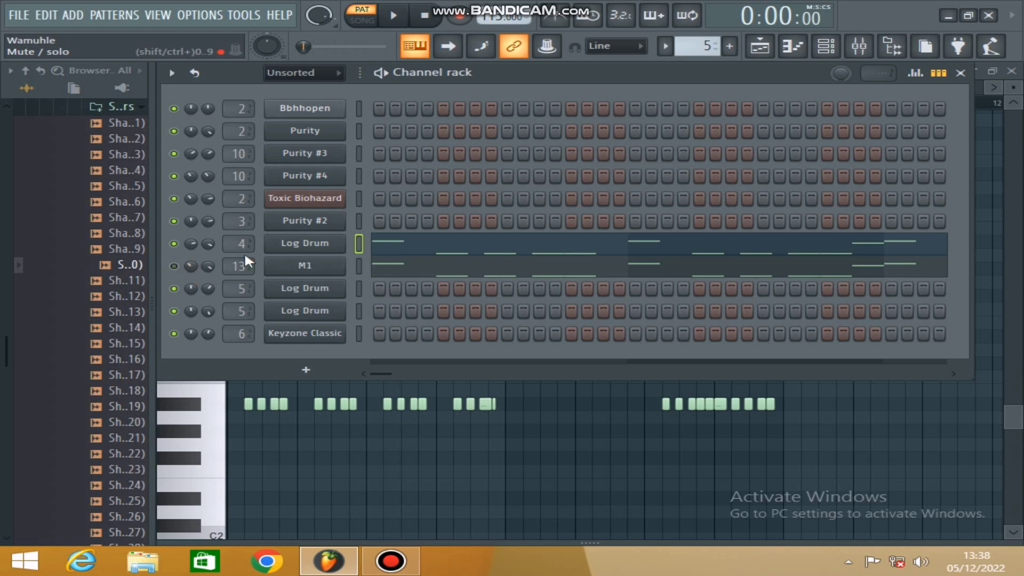
{"action": "left_click", "coordinate": [457, 248]}
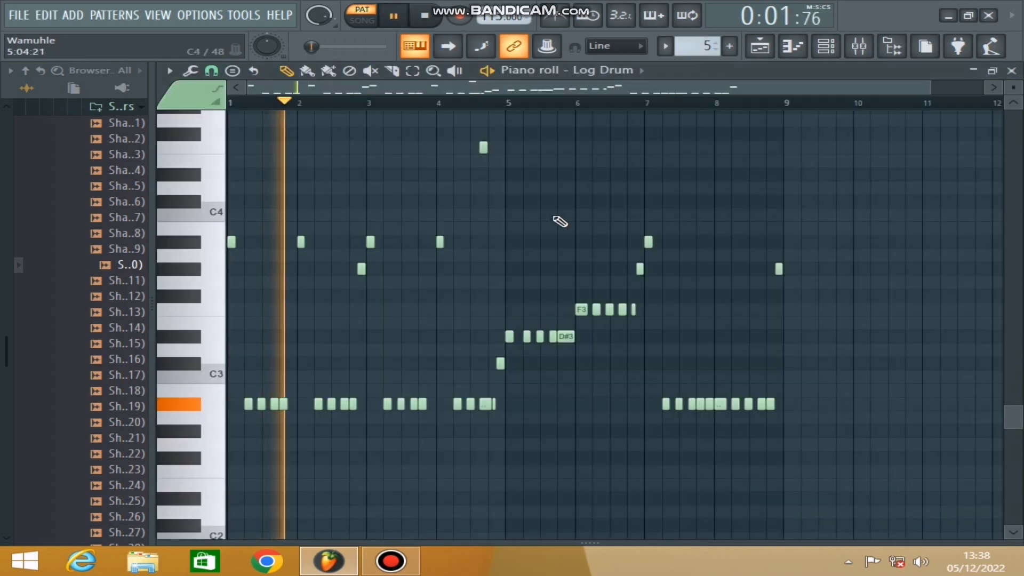
Check the preset list of Pattern 5's Log Drum channel on Insert 4 and close the Fruity DX10 plugin
{"action": "left_click", "coordinate": [826, 47]}
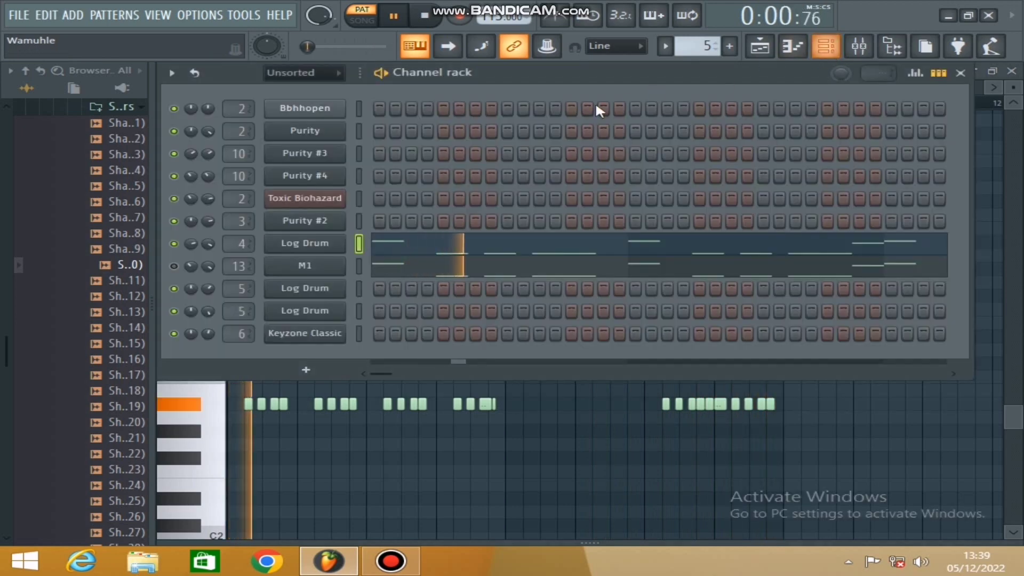
{"action": "left_click", "coordinate": [325, 244]}
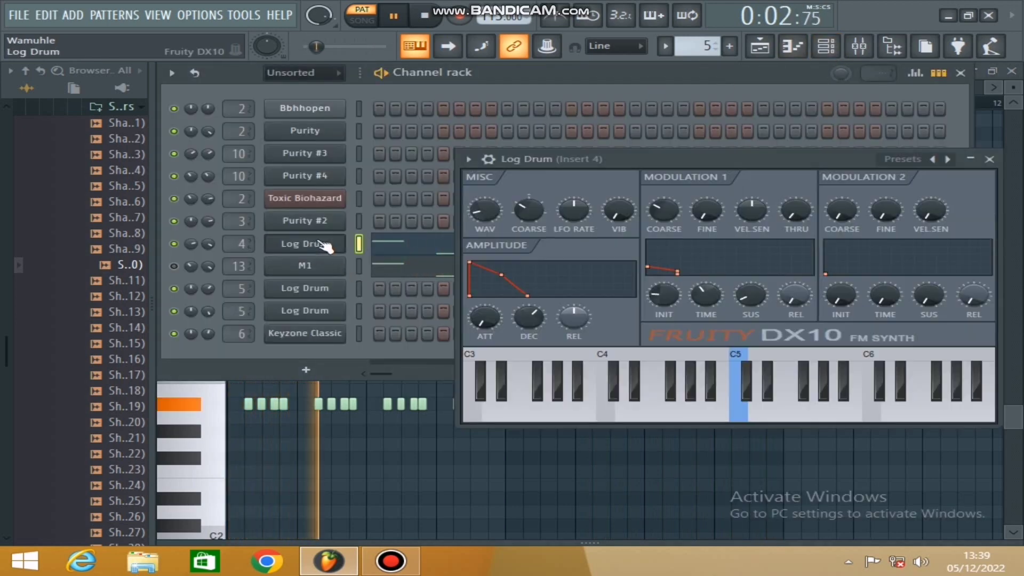
{"action": "right_click", "coordinate": [953, 159]}
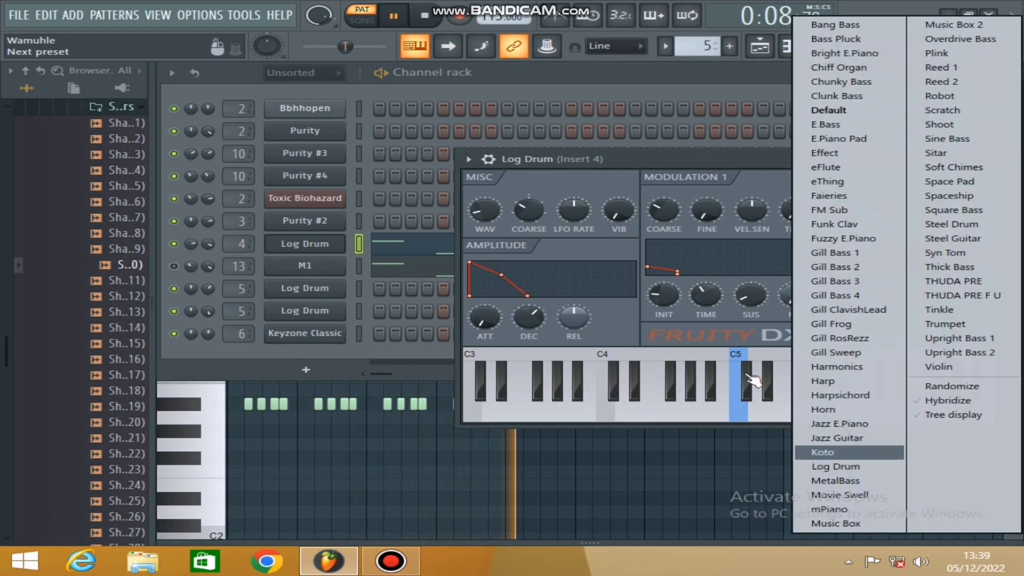
{"action": "left_click", "coordinate": [776, 152]}
{"action": "left_click", "coordinate": [883, 149]}
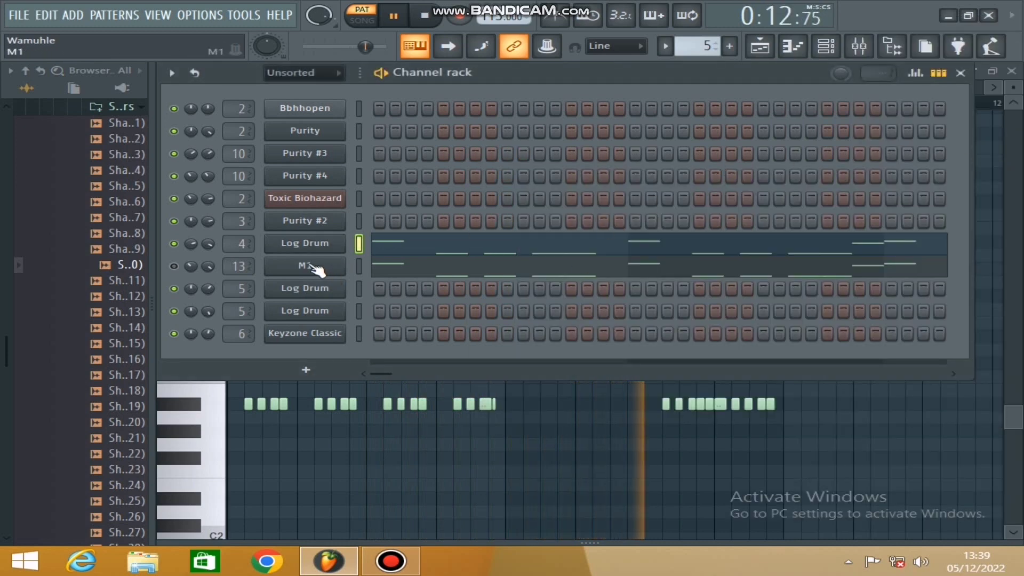
Audition Pattern 5's M1 notes with the Log Drum muted, then inspect the M1 plugin's Perc-Organ combi and close it
{"action": "left_click", "coordinate": [393, 267]}
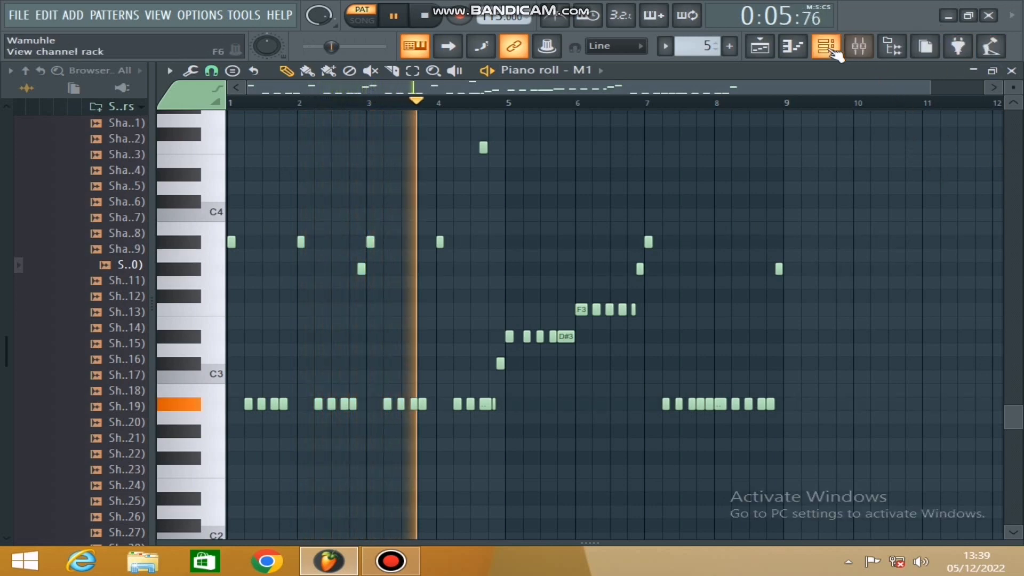
{"action": "left_click", "coordinate": [866, 50]}
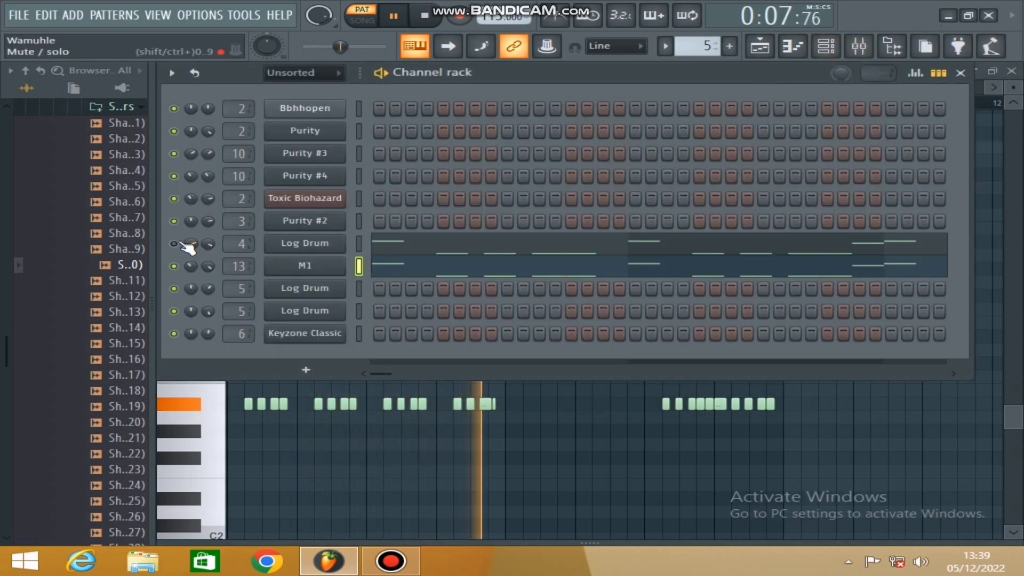
{"action": "left_click", "coordinate": [331, 266]}
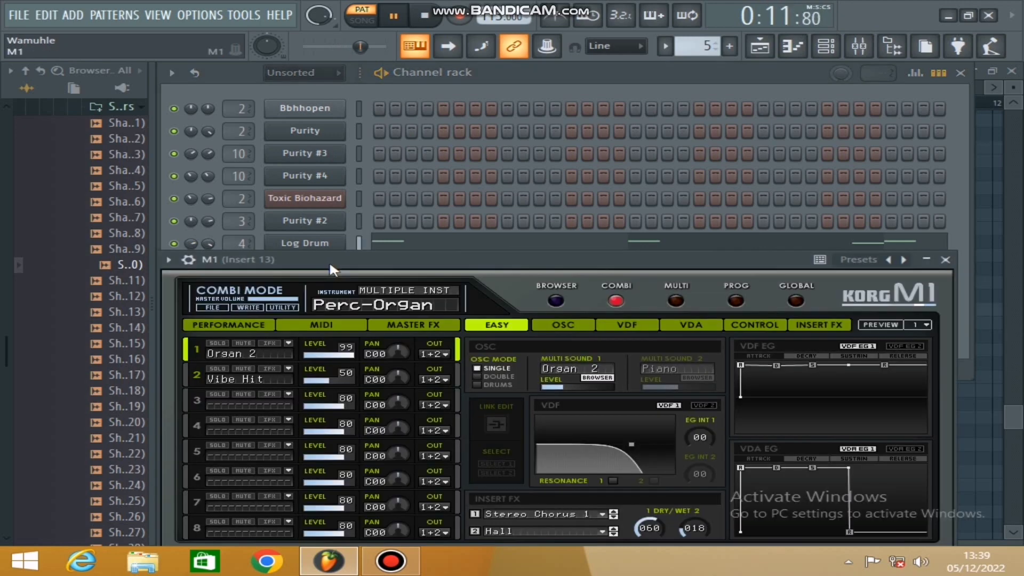
{"action": "left_click_drag", "start_coordinate": [421, 265], "coordinate": [438, 181]}
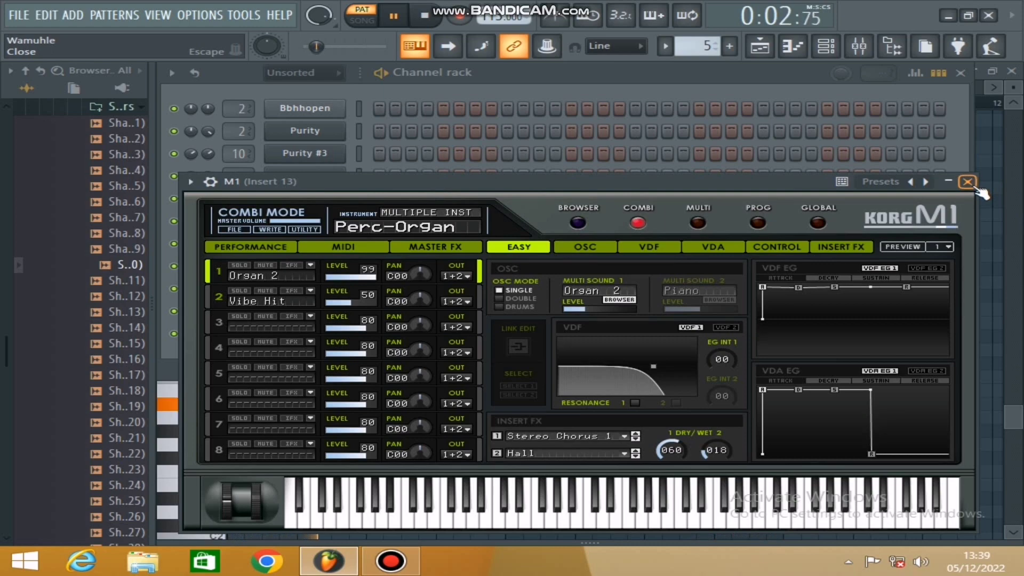
{"action": "left_click", "coordinate": [967, 182]}
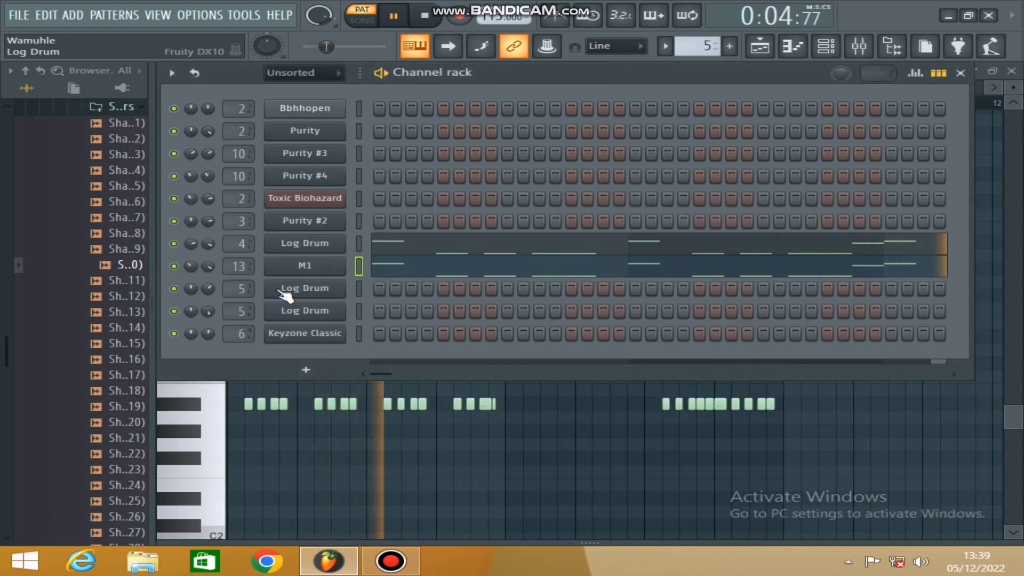
Open Pattern 11 from Track 10 of the playlist and play its full Log Drum note sequence in the piano roll
{"action": "left_click", "coordinate": [764, 53]}
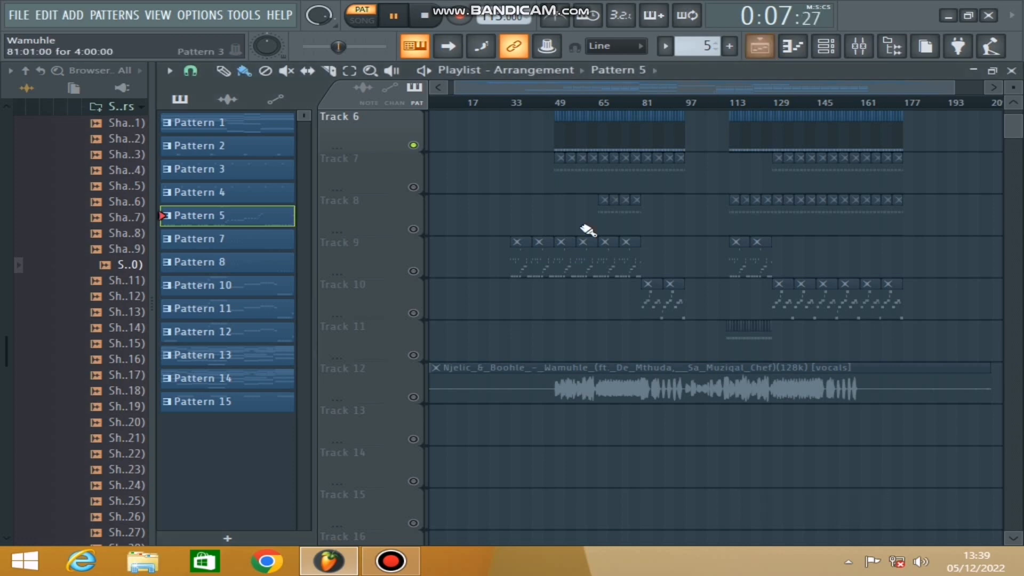
{"action": "double_click", "coordinate": [651, 297]}
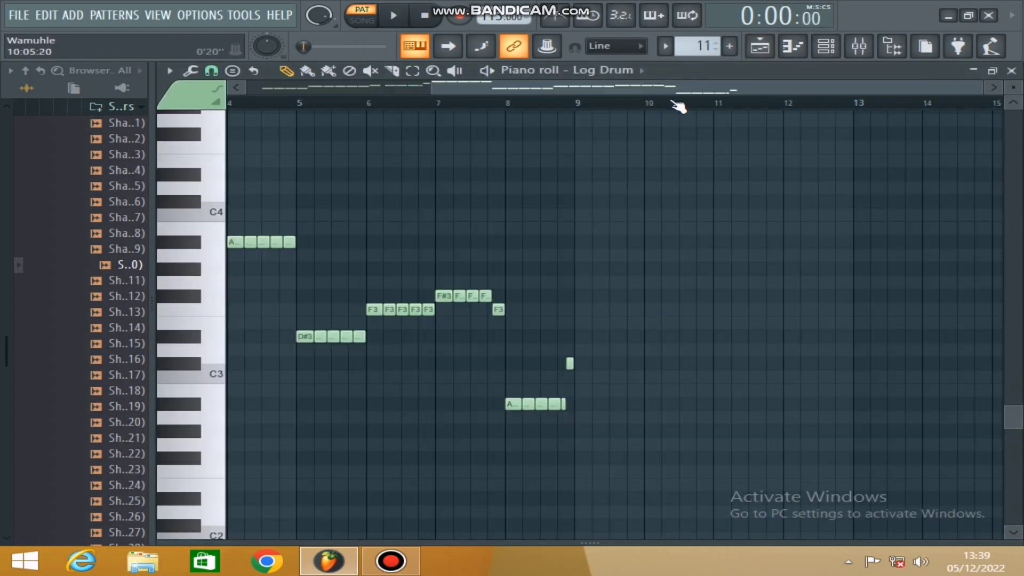
{"action": "left_click_drag", "start_coordinate": [676, 95], "coordinate": [320, 94]}
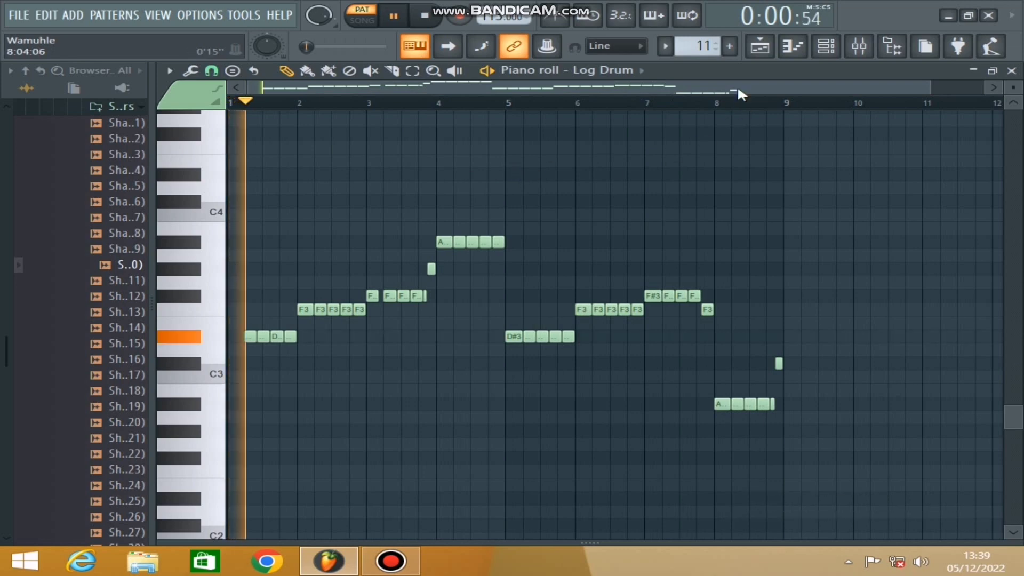
Mute the Log Drum channel on Insert 5 and audition Pattern 11's Insert 4 Log Drum notes in the piano roll
{"action": "left_click", "coordinate": [827, 47]}
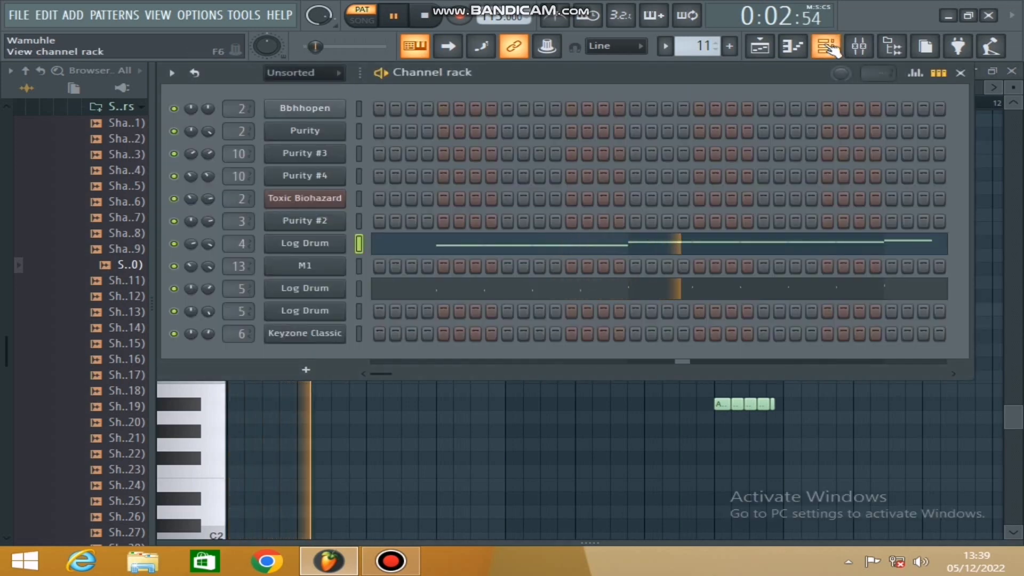
{"action": "left_click", "coordinate": [173, 289]}
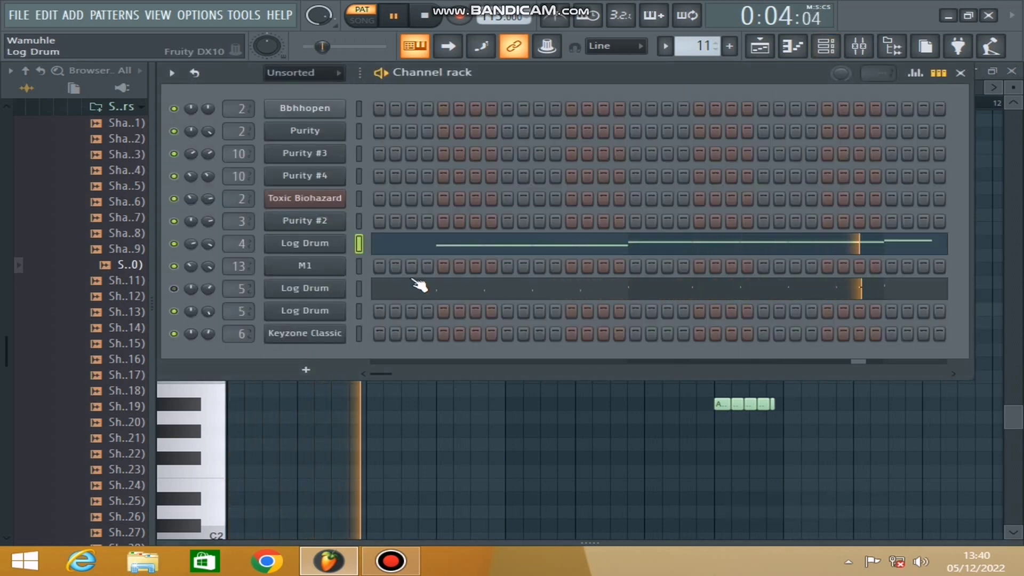
{"action": "left_click", "coordinate": [464, 248]}
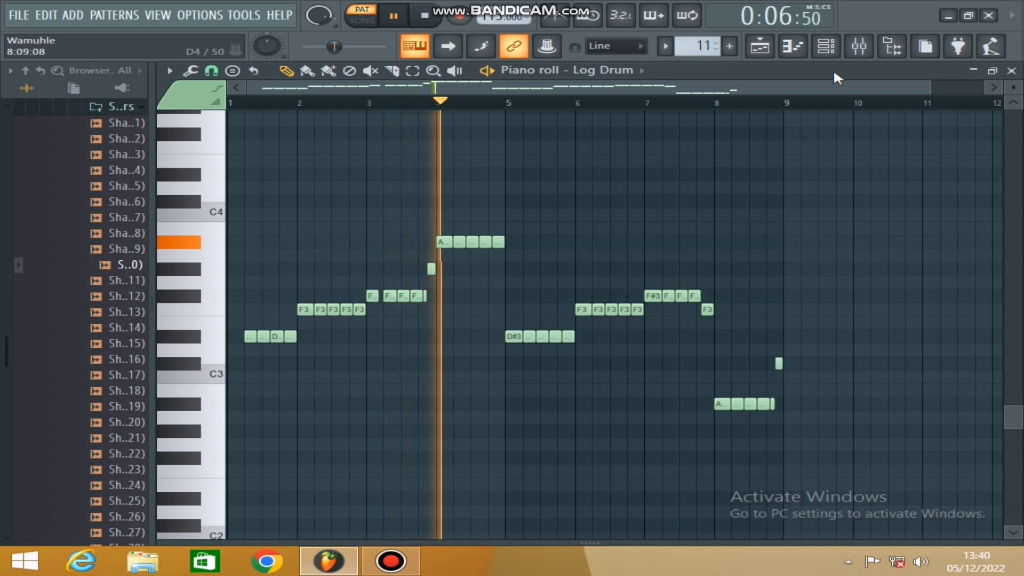
Check the preset list of Pattern 11's Log Drum channel on Insert 4 and close its plugin
{"action": "left_click", "coordinate": [828, 44]}
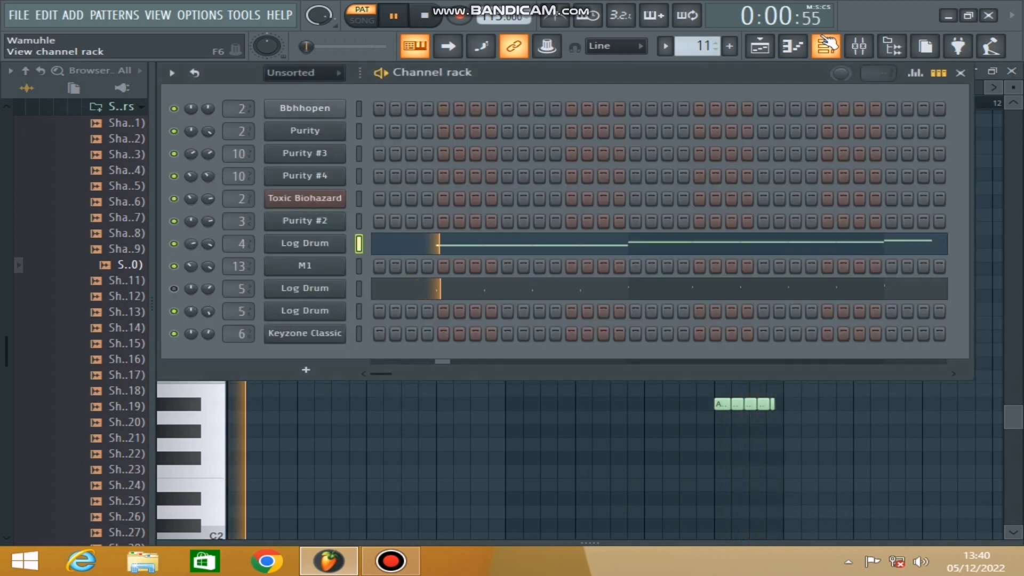
{"action": "left_click", "coordinate": [344, 248]}
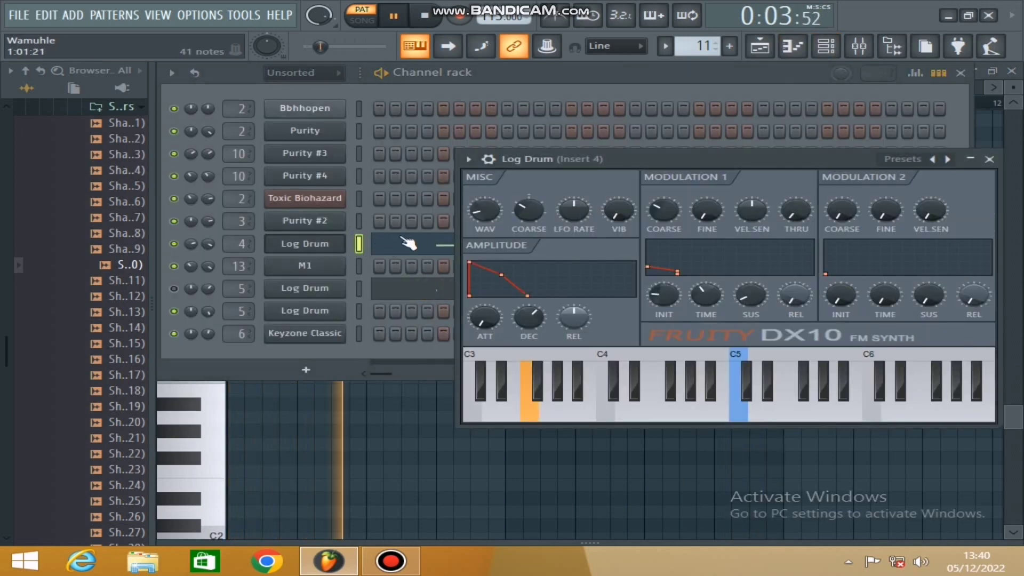
{"action": "left_click", "coordinate": [950, 161]}
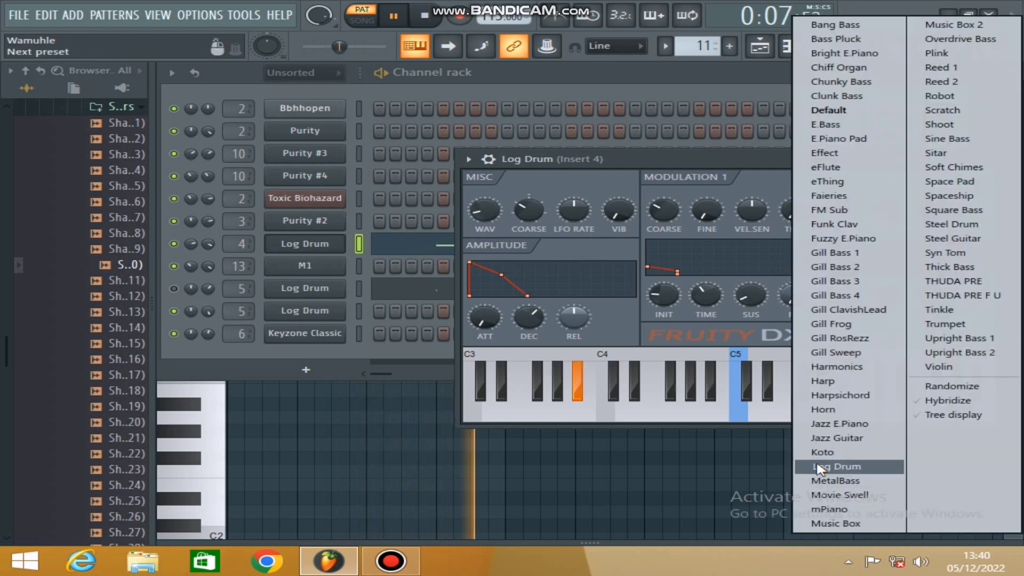
{"action": "left_click", "coordinate": [661, 149]}
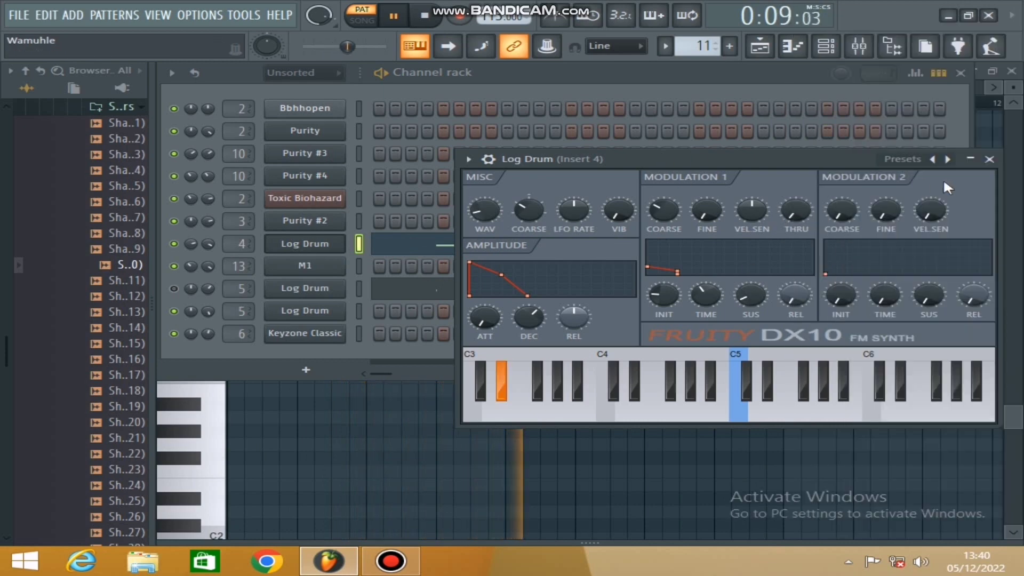
{"action": "left_click", "coordinate": [989, 159]}
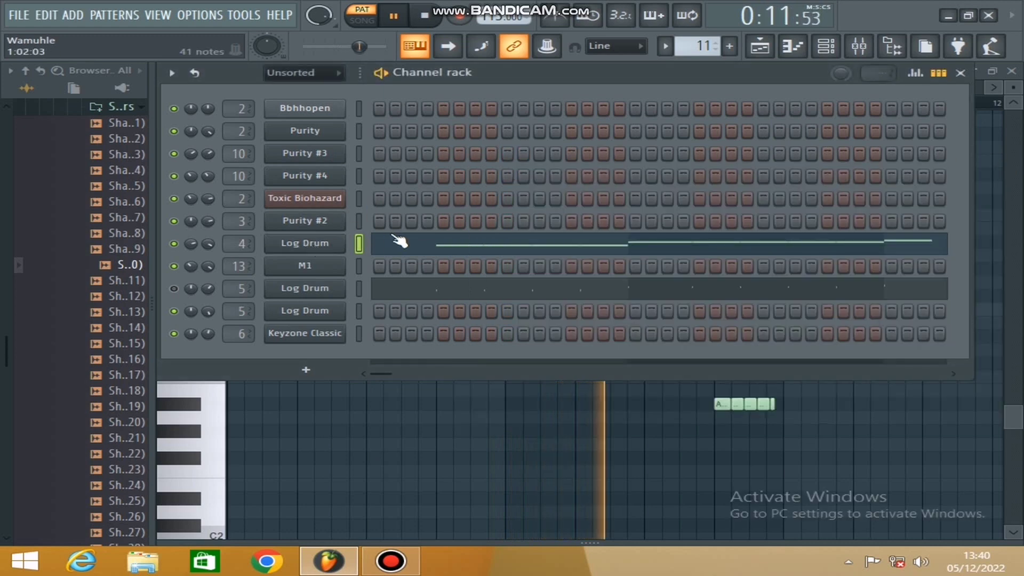
Unmute the Insert 5 Log Drum, mute the Insert 4 one, and audition Pattern 11's Insert 5 notes in the piano roll
{"action": "left_click", "coordinate": [173, 288]}
{"action": "left_click", "coordinate": [174, 243]}
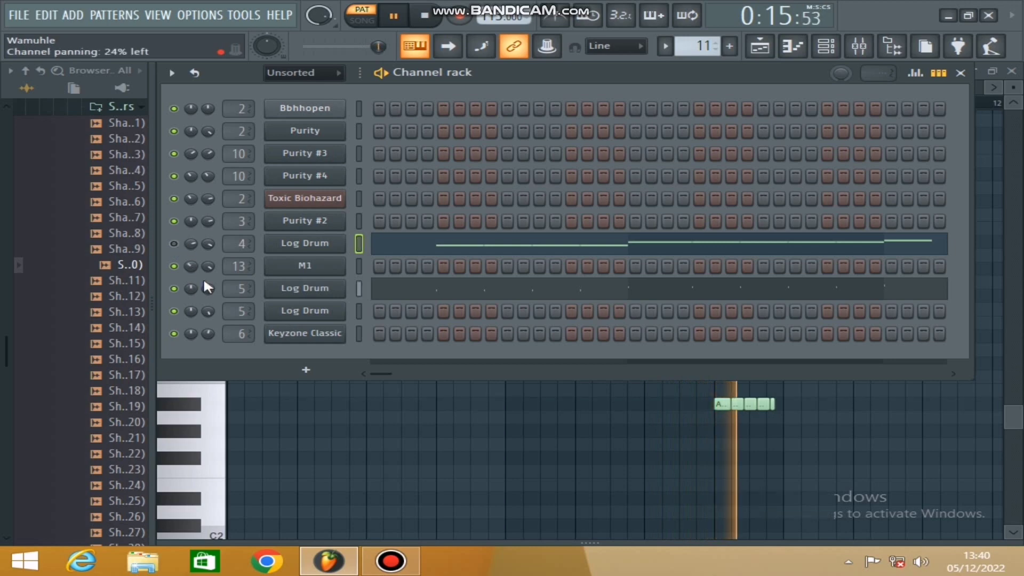
{"action": "left_click", "coordinate": [415, 290]}
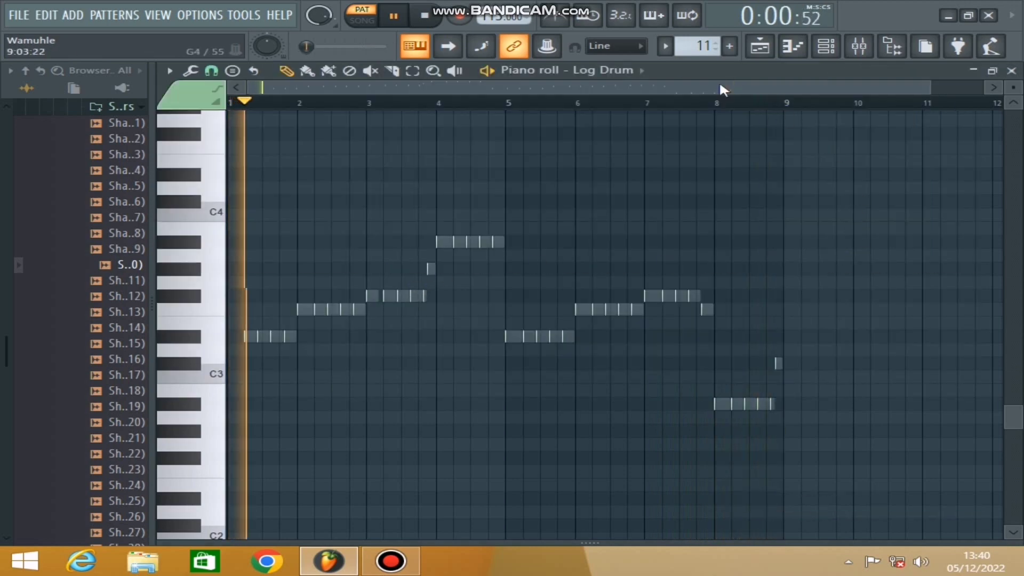
Open the Insert 5 Log Drum plugin from the channel rack and check its preset list without changing the preset
{"action": "left_click", "coordinate": [825, 47]}
{"action": "left_click", "coordinate": [310, 288]}
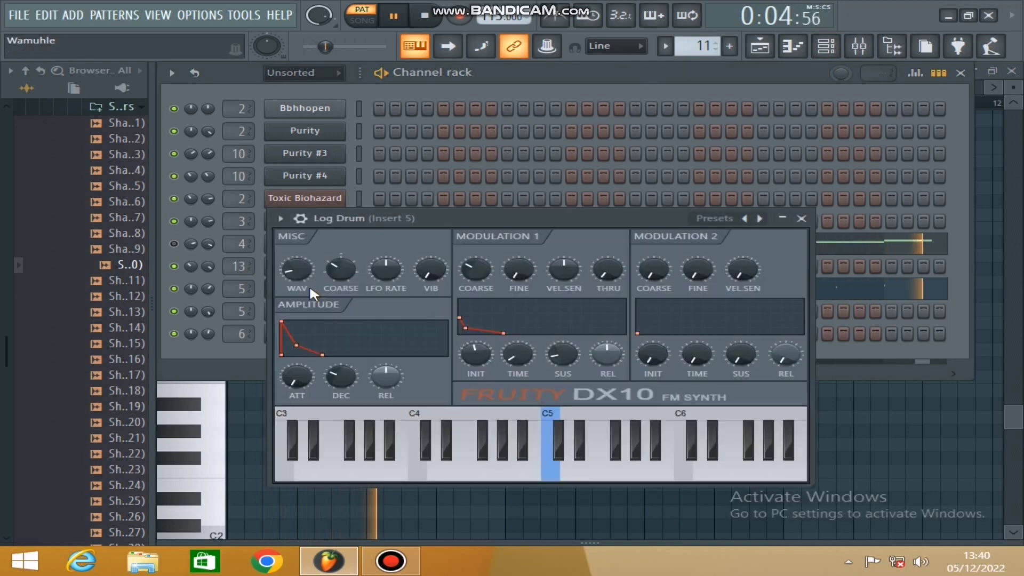
{"action": "right_click", "coordinate": [760, 218]}
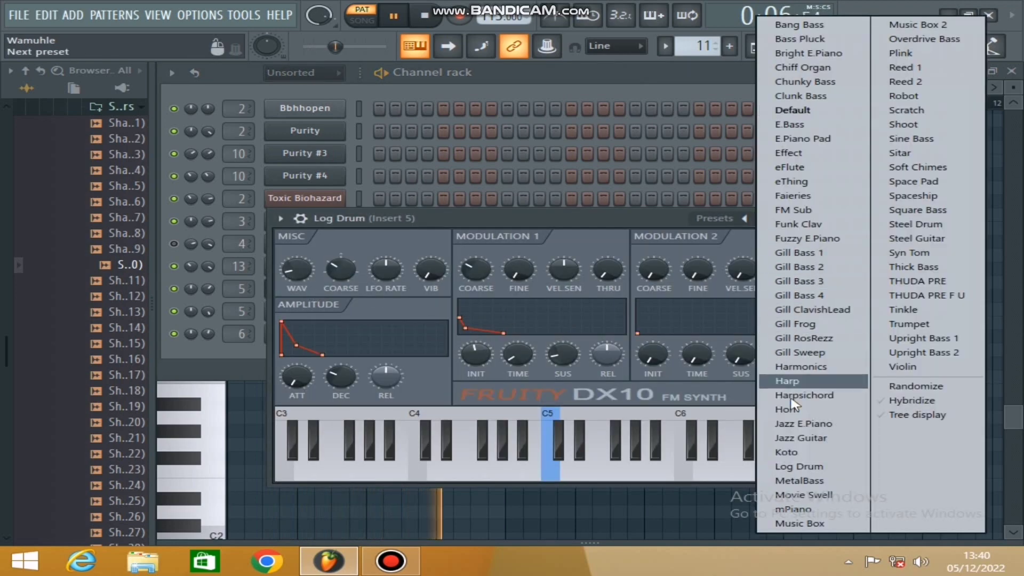
{"action": "left_click", "coordinate": [640, 209]}
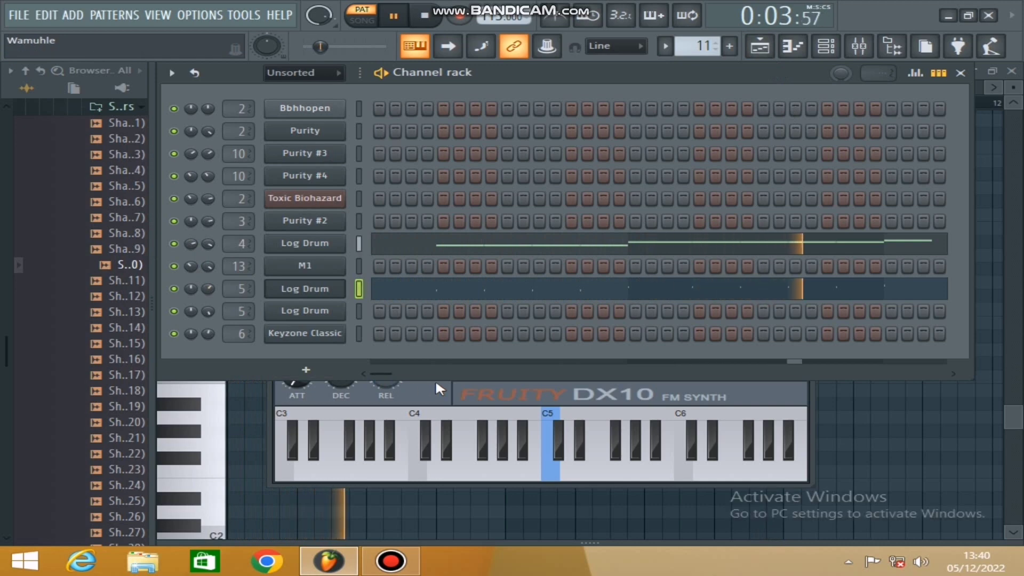
Stop the pattern, switch to song mode, and play the full arrangement in the playlist while looking over all its tracks
{"action": "key", "text": "space"}
{"action": "key", "text": "l"}
{"action": "key", "text": "F5"}
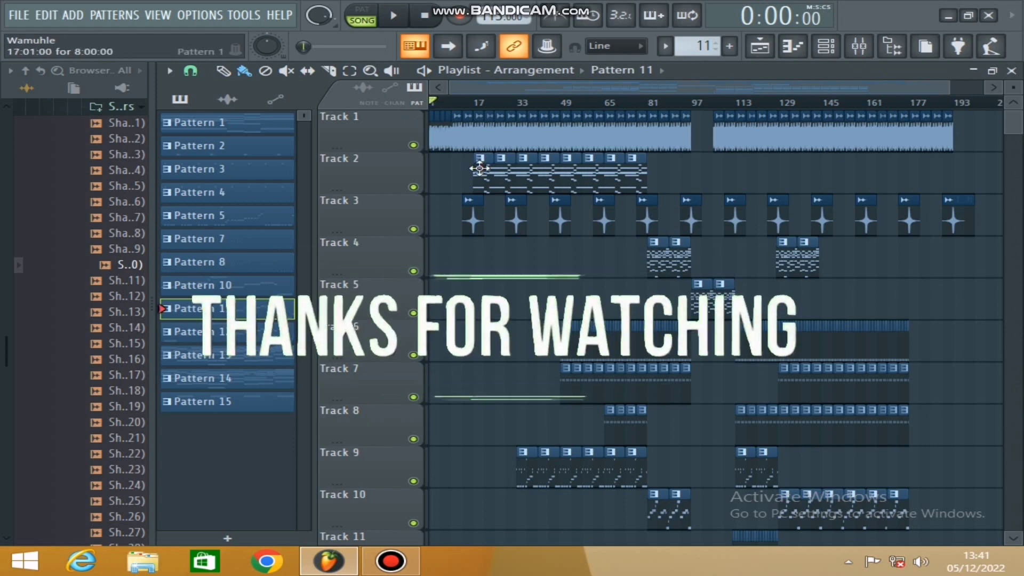
{"action": "key", "text": "space"}
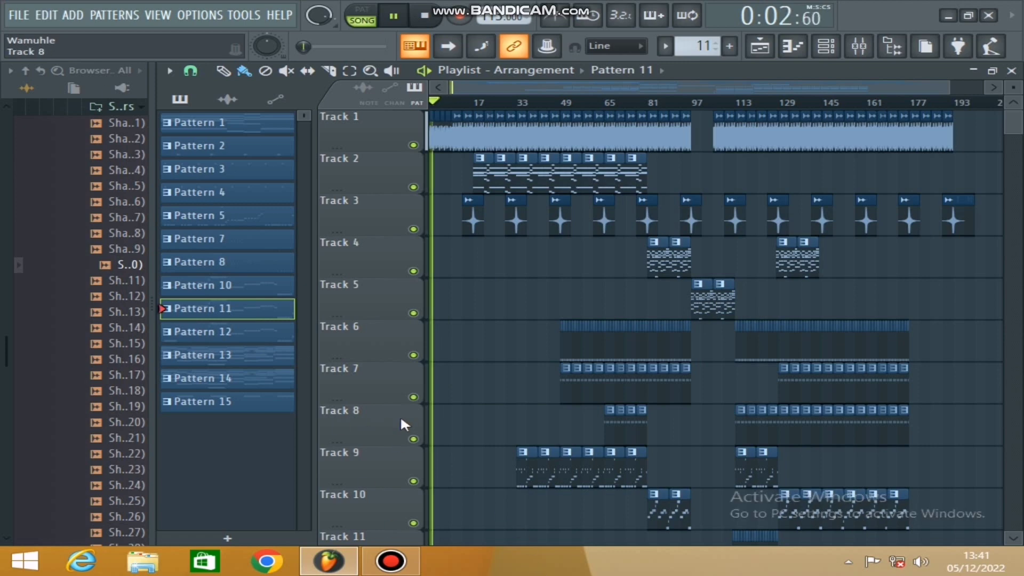
{"action": "scroll", "coordinate": [476, 400], "scroll_direction": "down", "scroll_amount": 3}
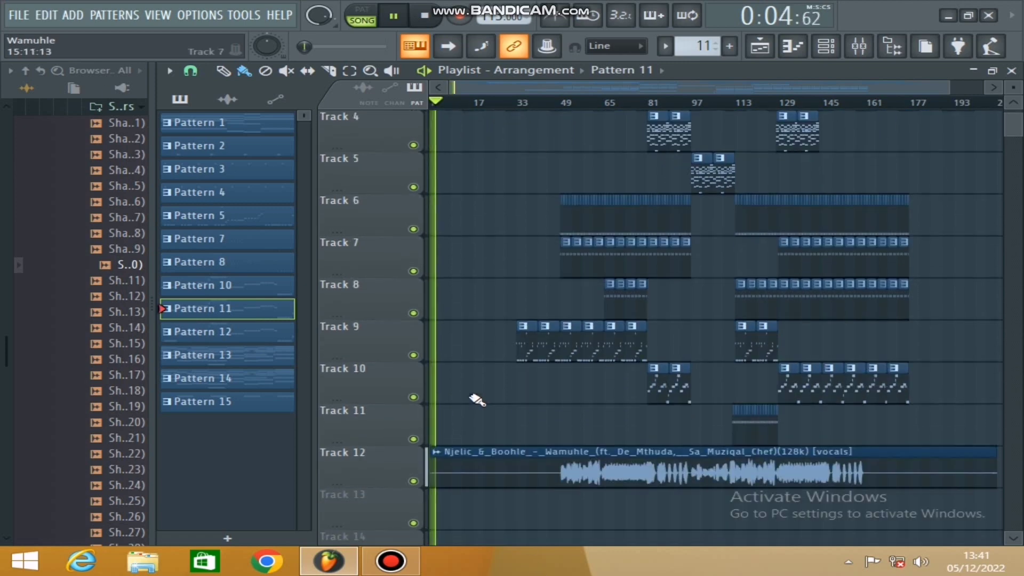
{"action": "scroll", "coordinate": [476, 400], "scroll_direction": "up", "scroll_amount": 2}
{"action": "scroll", "coordinate": [476, 400], "scroll_direction": "down", "scroll_amount": 1}
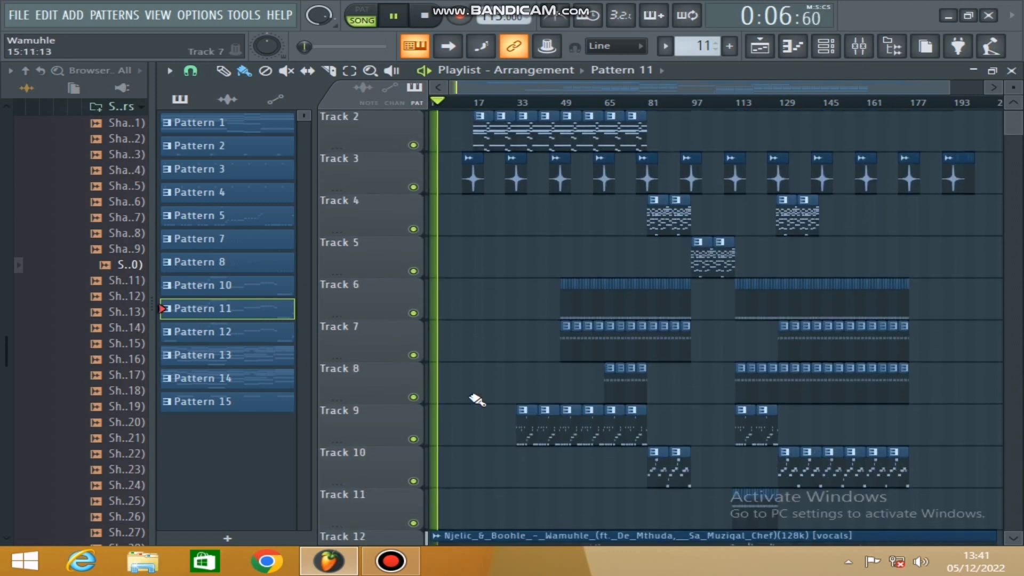
{"action": "scroll", "coordinate": [476, 399], "scroll_direction": "up", "scroll_amount": 1}
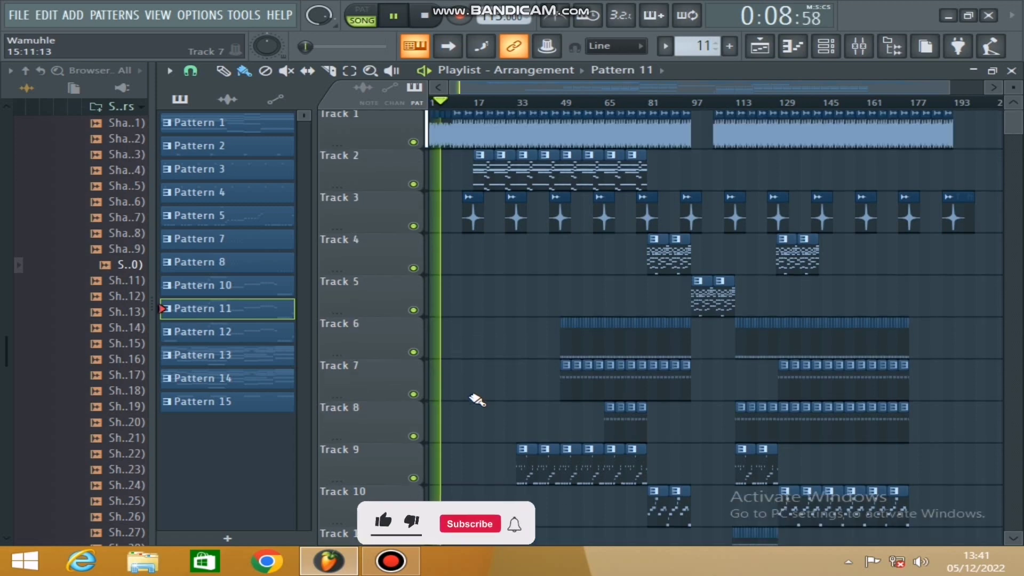